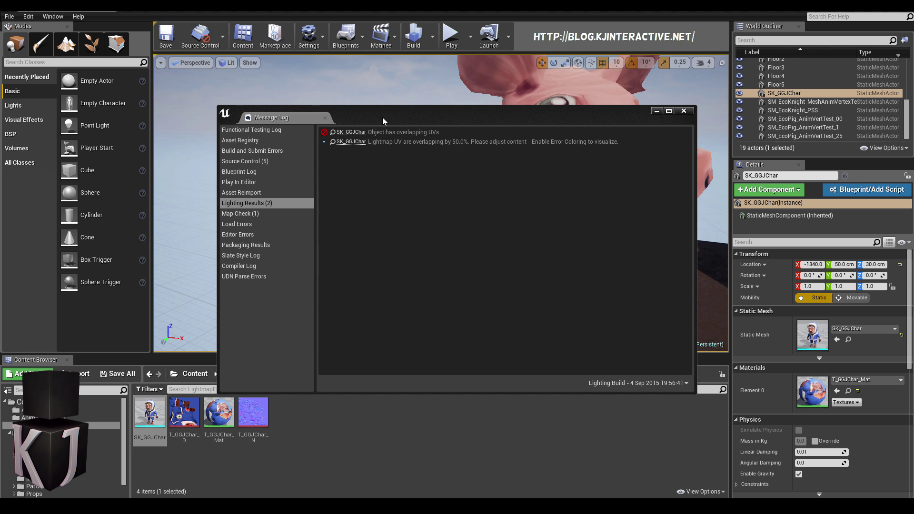
Step: Dismiss the Lighting Results log that flags SK_GGJChar's 50% lightmap UV overlap
click(686, 111)
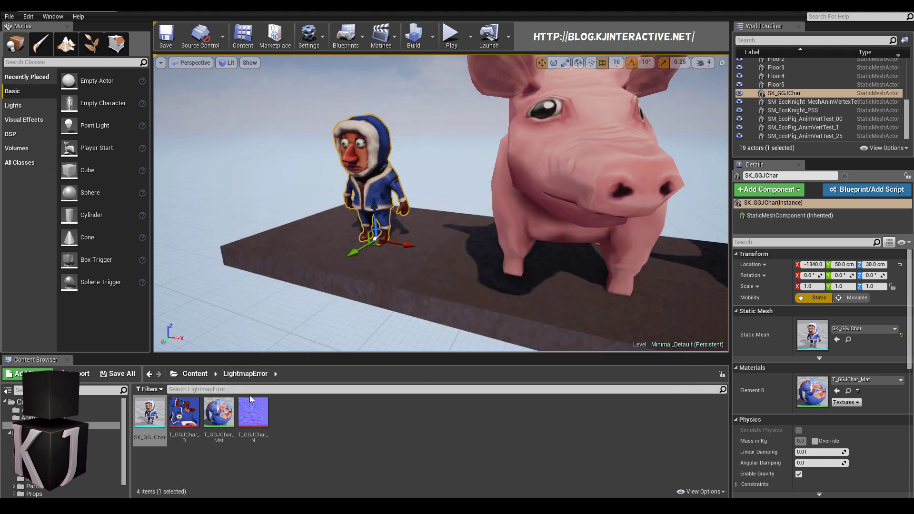
Step: Generate lightmap UVs for SK_GGJChar and view the new layout on UV Channel 1
double_click(147, 416)
click(547, 43)
click(450, 38)
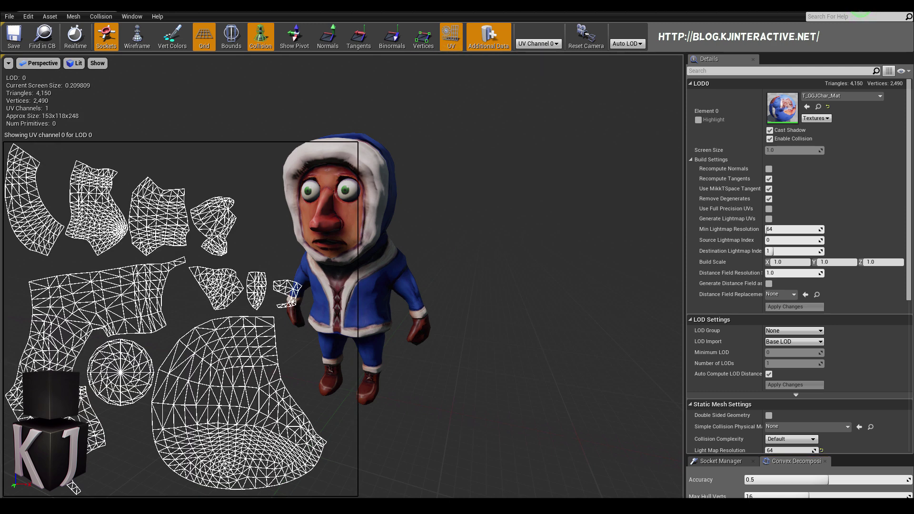
click(769, 219)
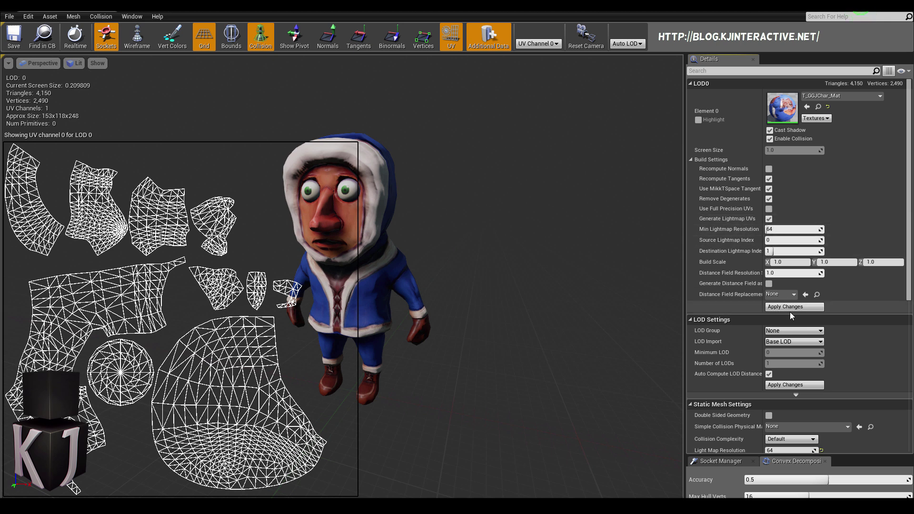
click(805, 306)
click(539, 43)
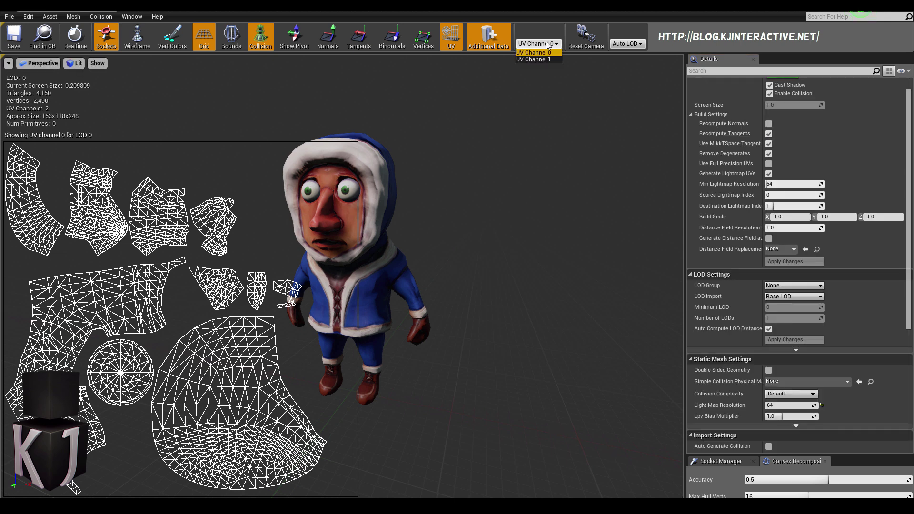
click(542, 61)
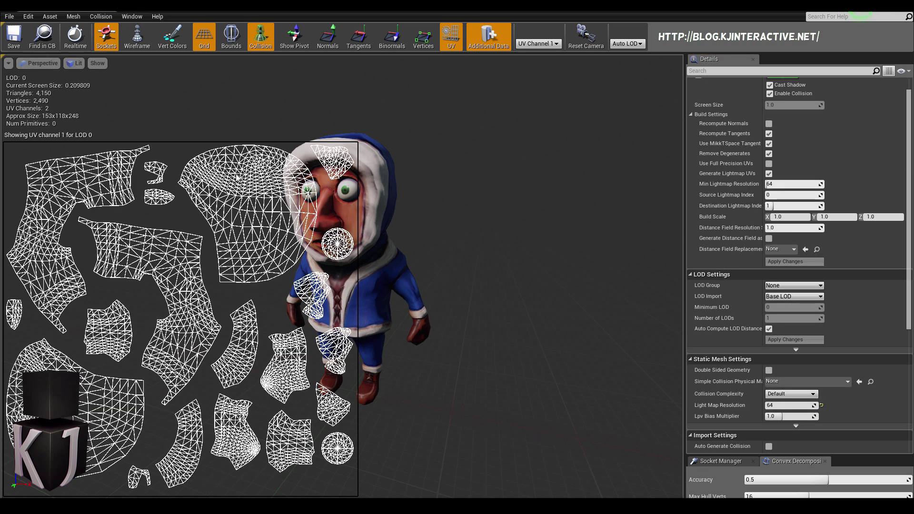
Step: Set SK_GGJChar's Light Map Coordinate Index to 1 and save the mesh
scroll(786, 324, down, 4)
click(772, 299)
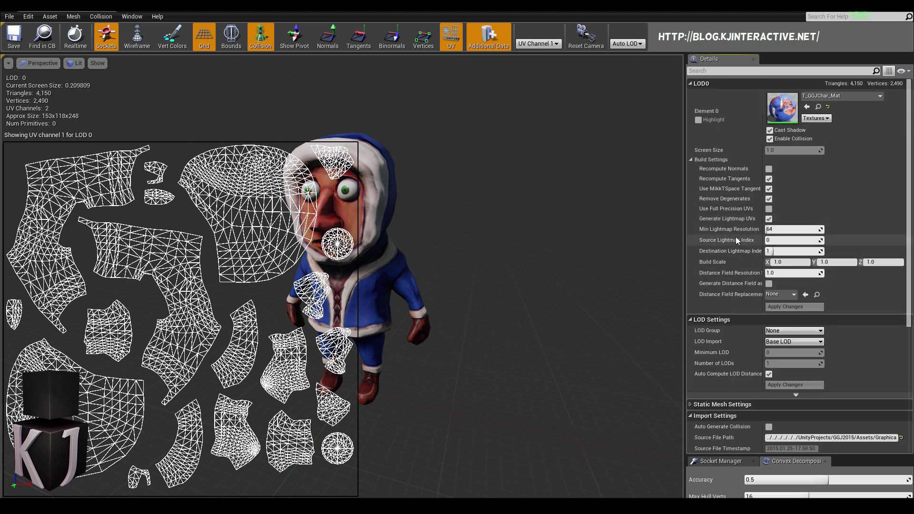
scroll(734, 286, down, 3)
scroll(719, 314, down, 2)
click(707, 326)
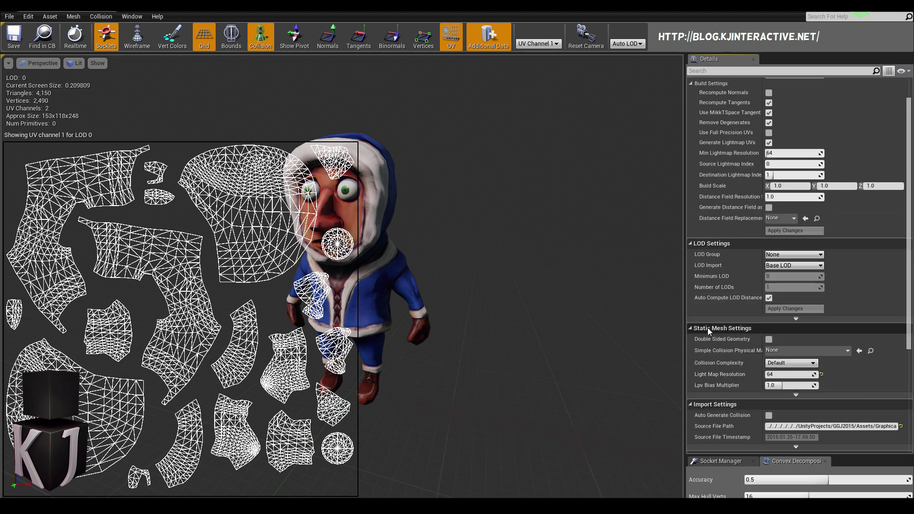
click(797, 396)
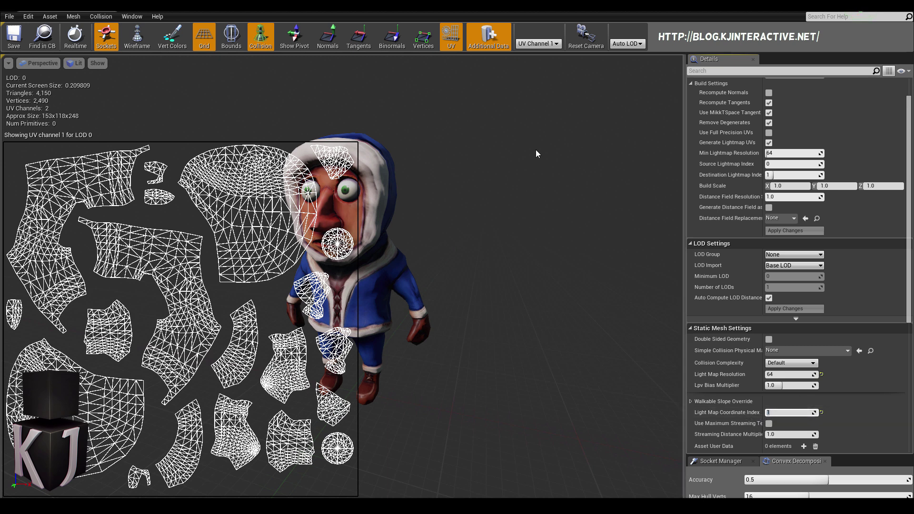
click(14, 37)
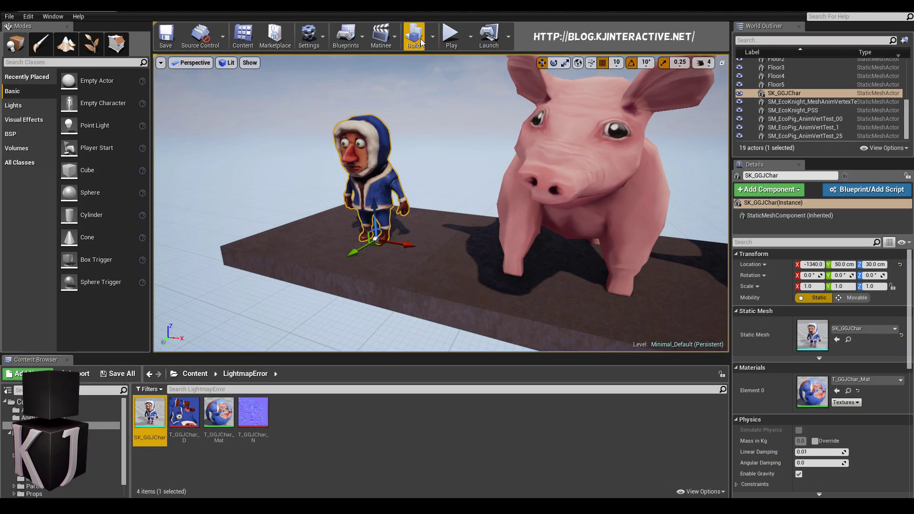
Step: Rebuild the level's lighting using SK_GGJChar's new lightmap UVs
click(421, 40)
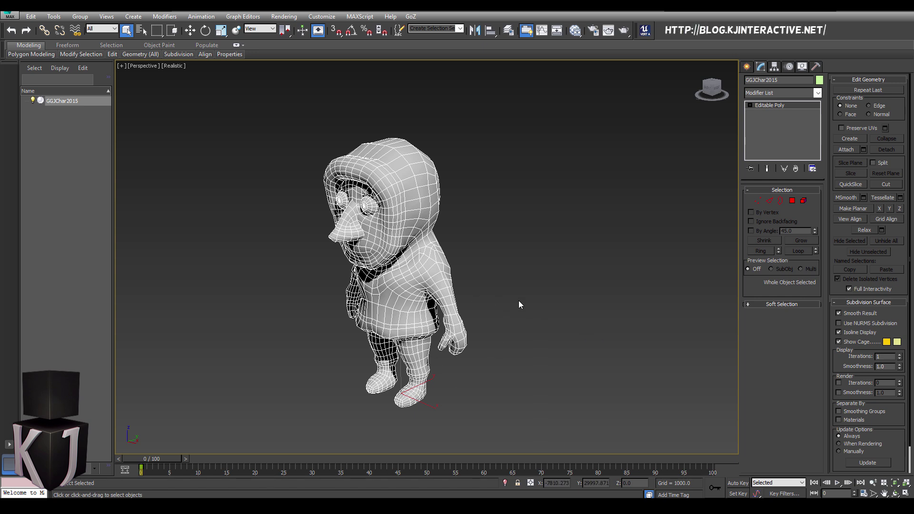
Step: Add Unwrap UVW to GGJChar2015, preview its UVs, and move them onto Map Channel 2
click(817, 94)
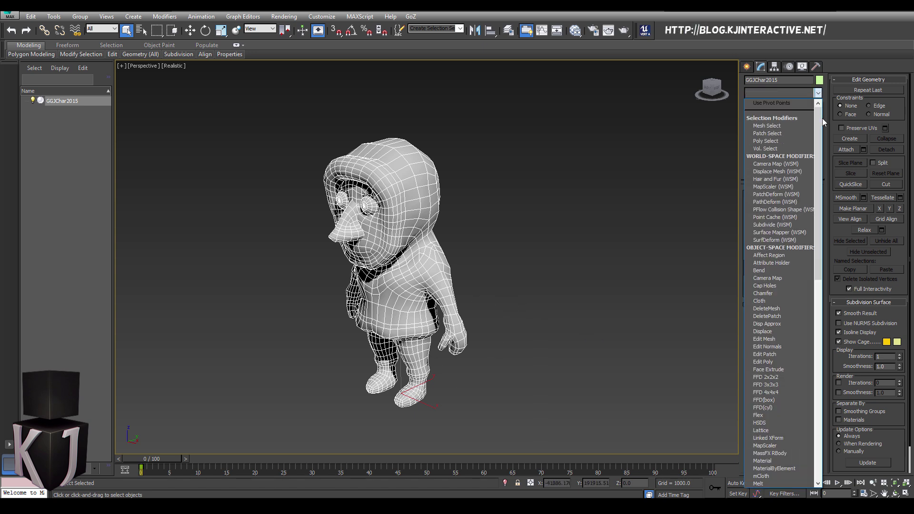
scroll(774, 455, down, 15)
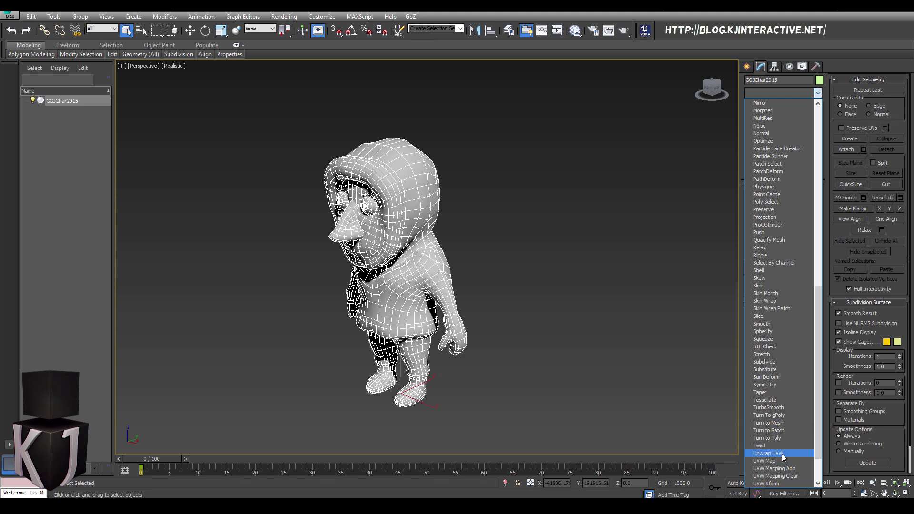
click(769, 453)
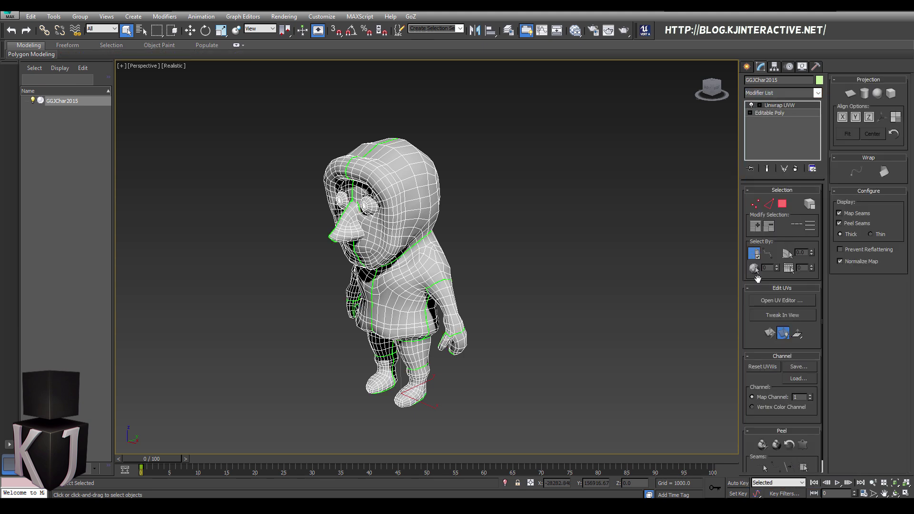
click(782, 301)
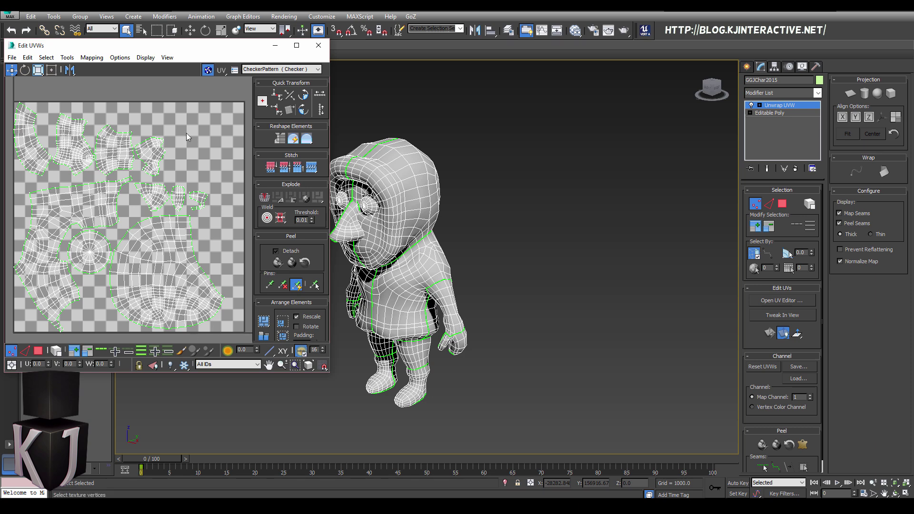
click(319, 45)
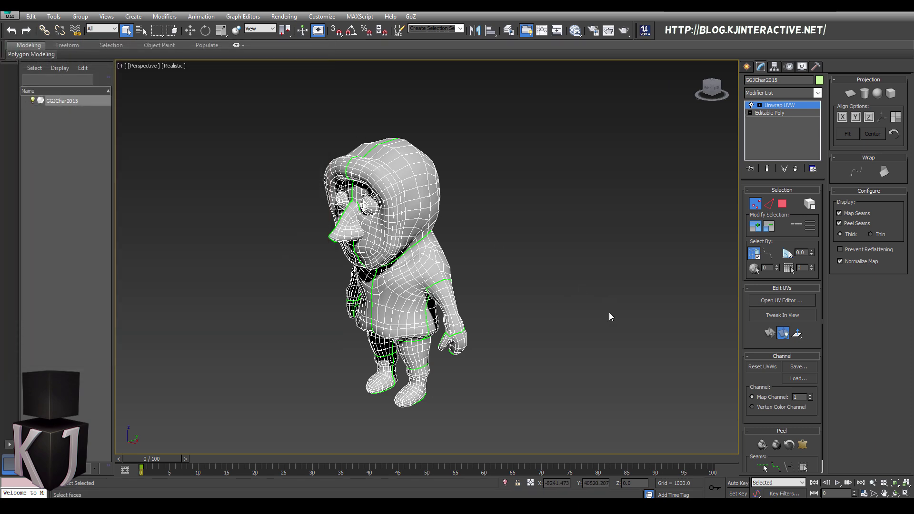
click(811, 398)
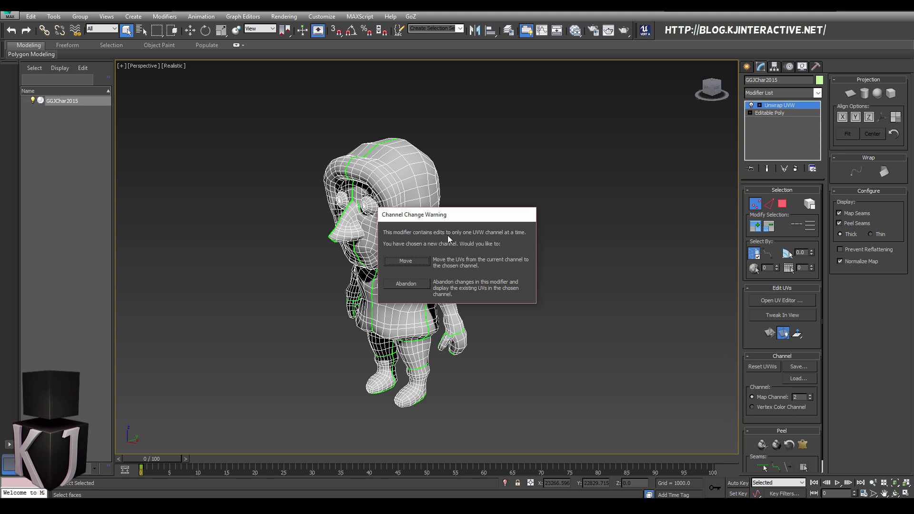
click(409, 261)
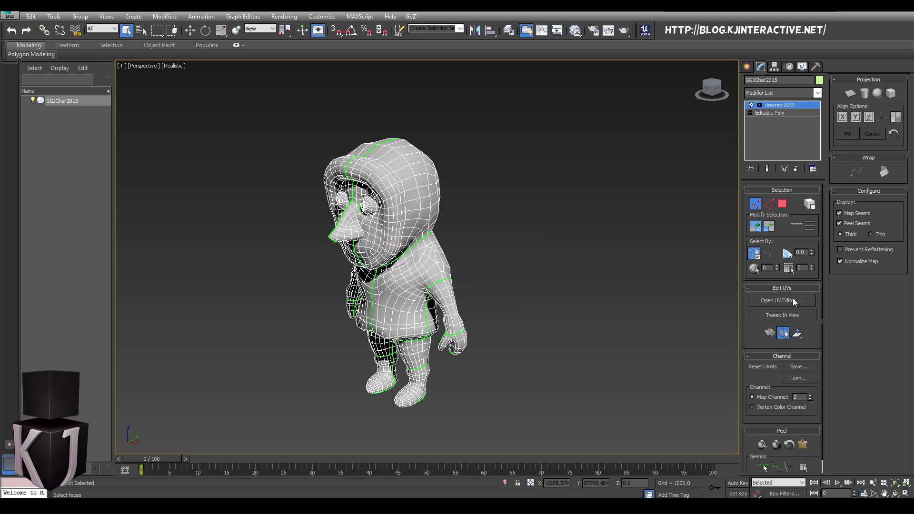
Step: Pack Normalize all of GGJChar2015's channel 2 UV faces in Edit UVWs, then close the editor
click(774, 301)
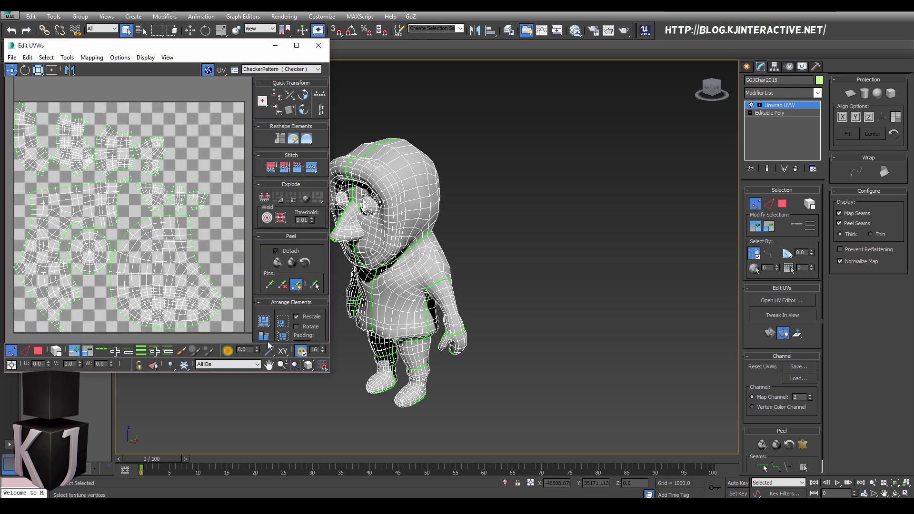
click(38, 351)
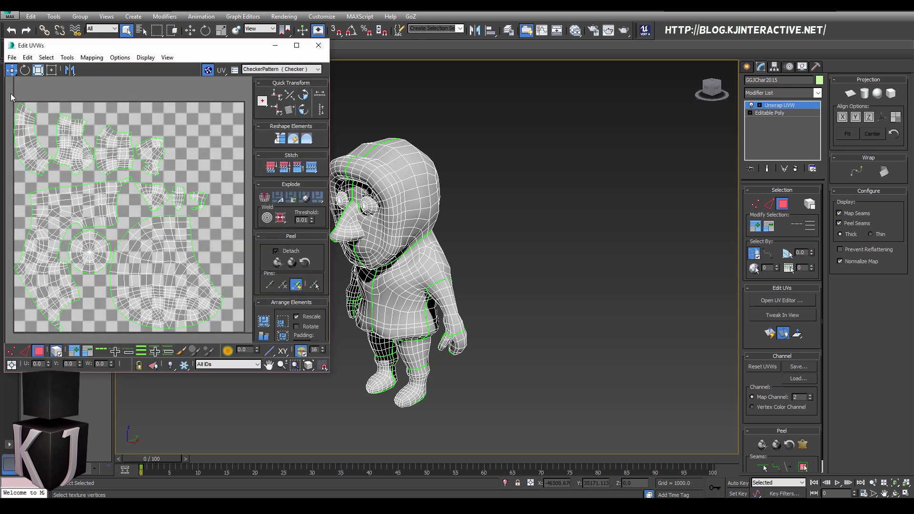
drag(227, 307, 236, 329)
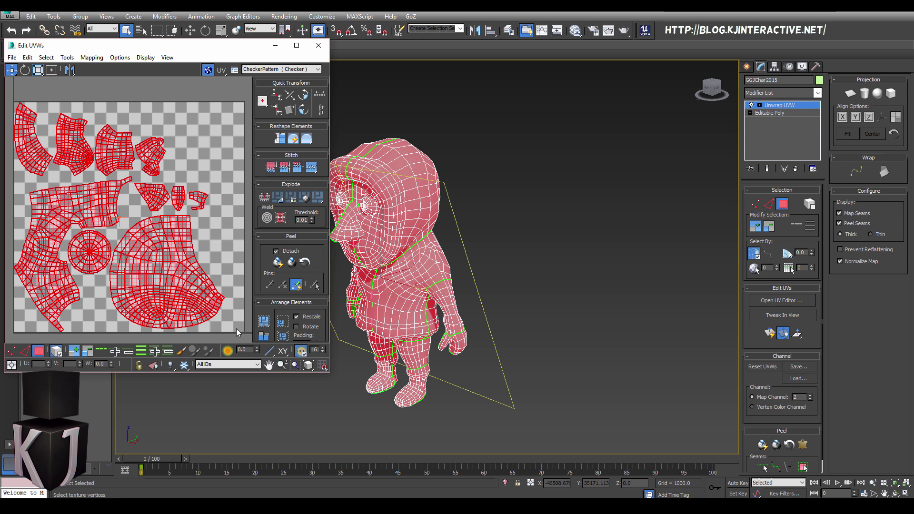
click(283, 336)
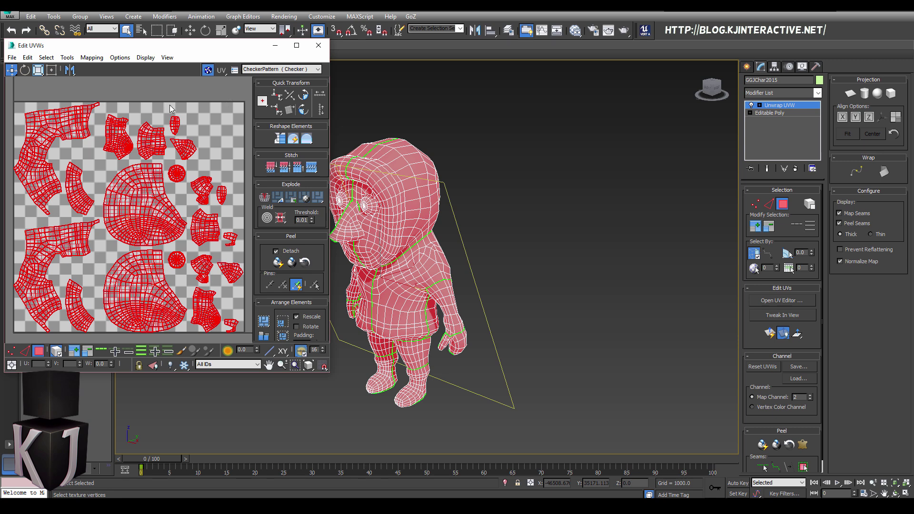
click(182, 84)
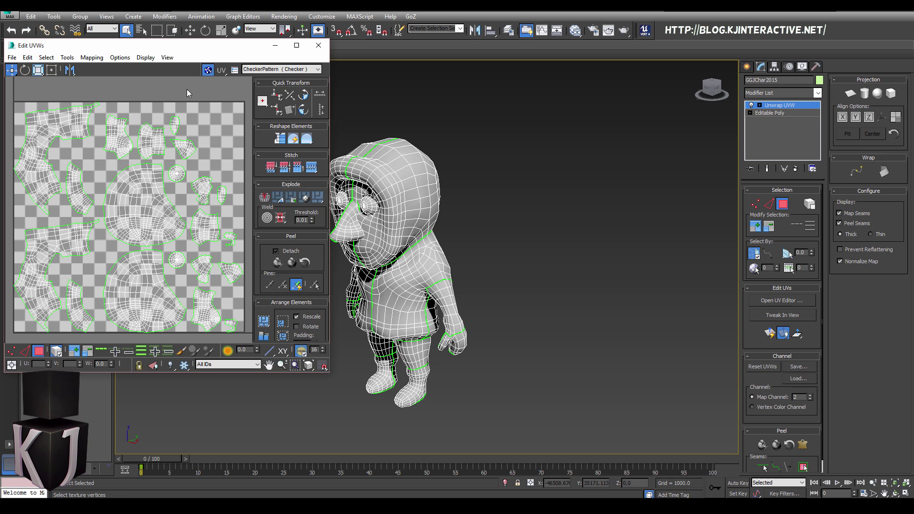
click(324, 48)
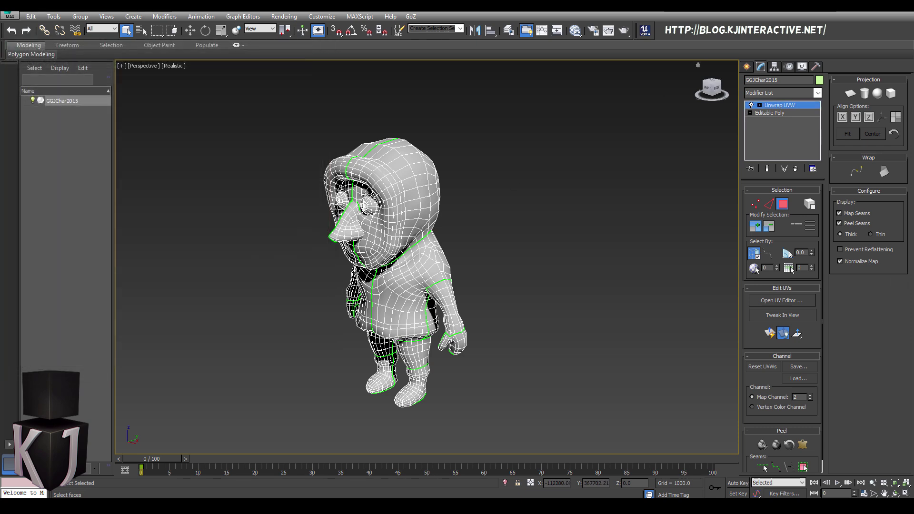
Step: Collapse the Unwrap UVW modifier and export the selection over GGJCharacter_MaxLightMap.FBX
right_click(777, 108)
click(790, 193)
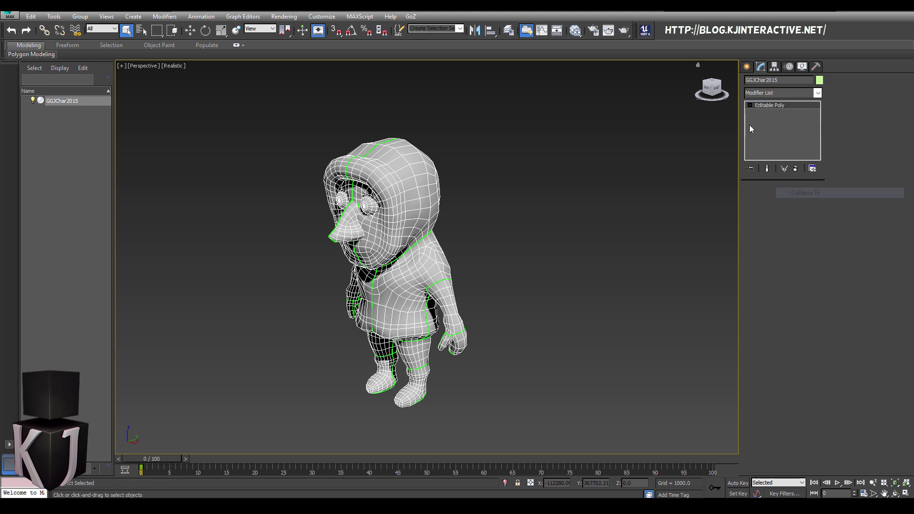
click(10, 15)
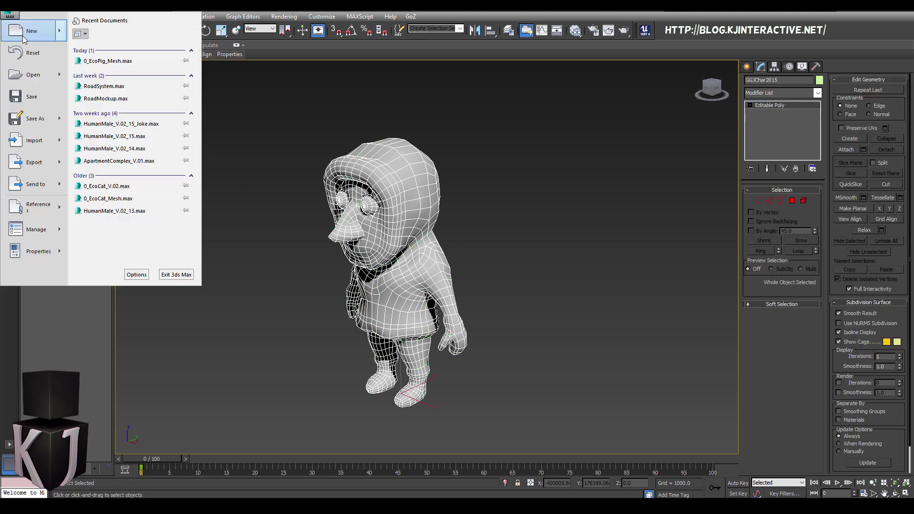
mouse_move(48, 162)
click(119, 81)
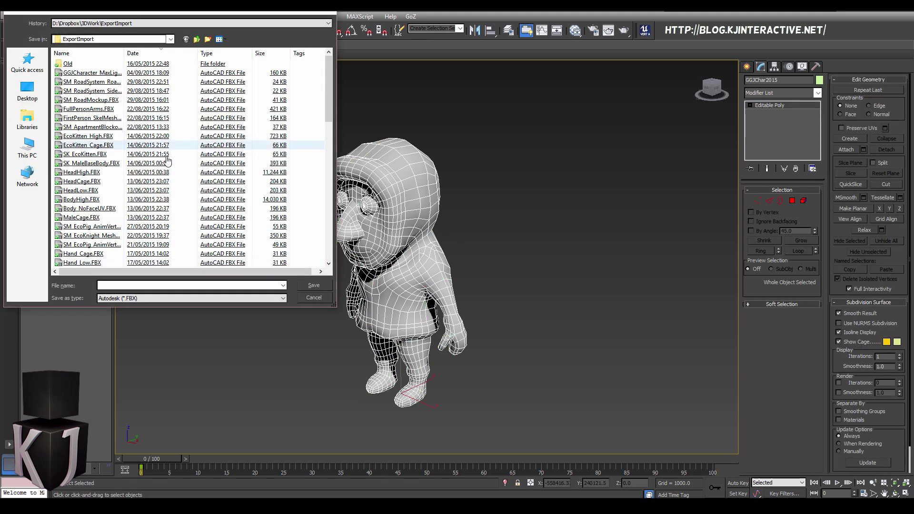
click(134, 285)
text(GGJ)
key(Down)
key(Return)
key(Return)
click(500, 296)
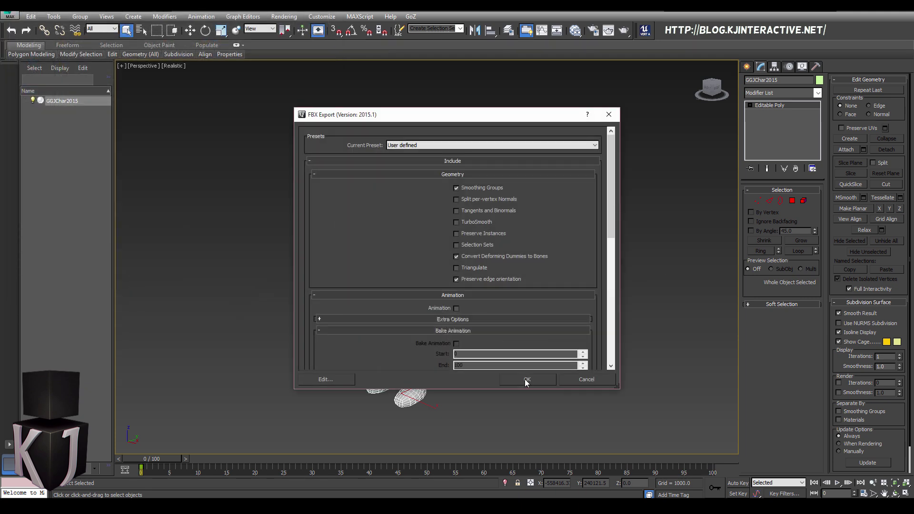
click(527, 382)
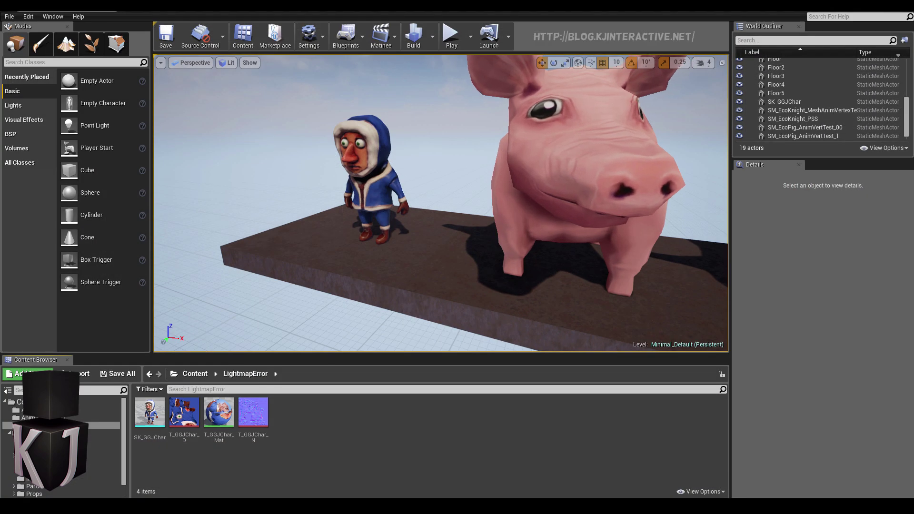
Step: Import GGJCharacter_MaxLightMap.FBX into the LightmapError content folder
key(alt+Tab)
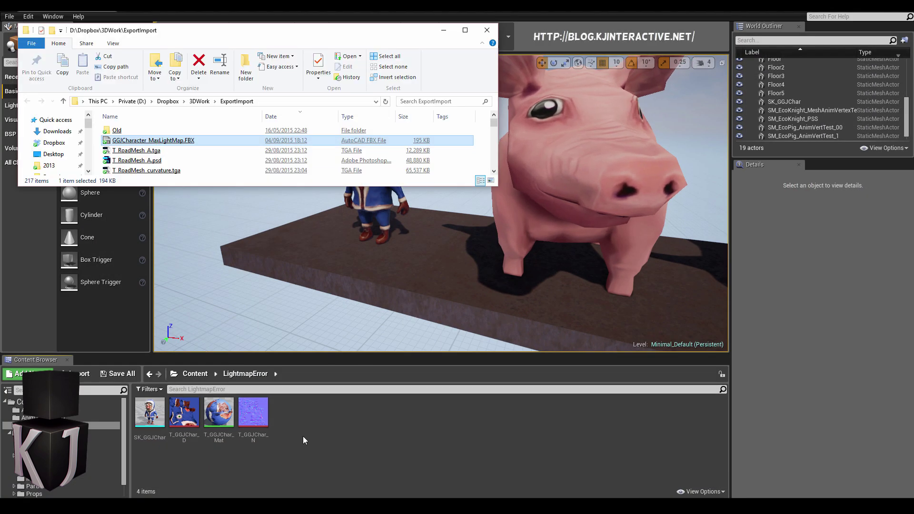
drag(308, 438, 307, 438)
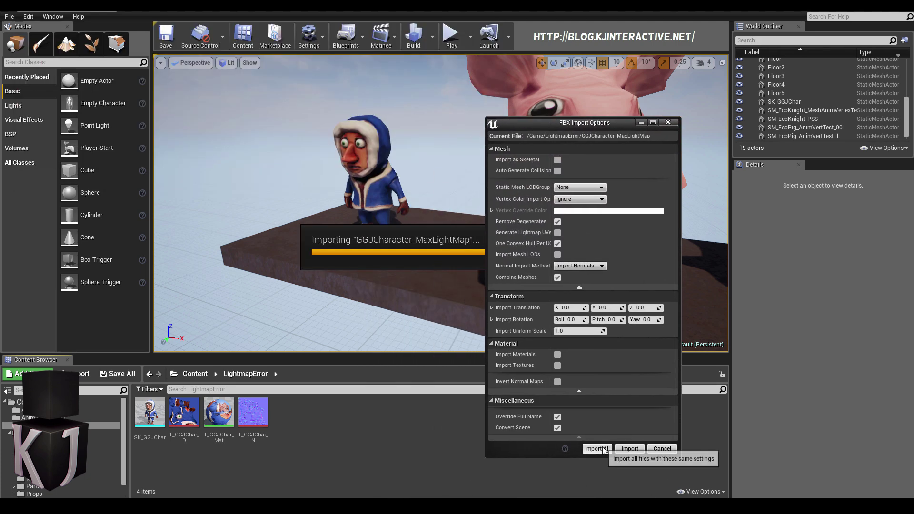
click(597, 450)
Step: Place GGJCharacter_MaxLightMap in the level, apply T_GGJChar_Mat, and build lighting
drag(150, 412, 445, 267)
click(219, 414)
drag(257, 423, 818, 387)
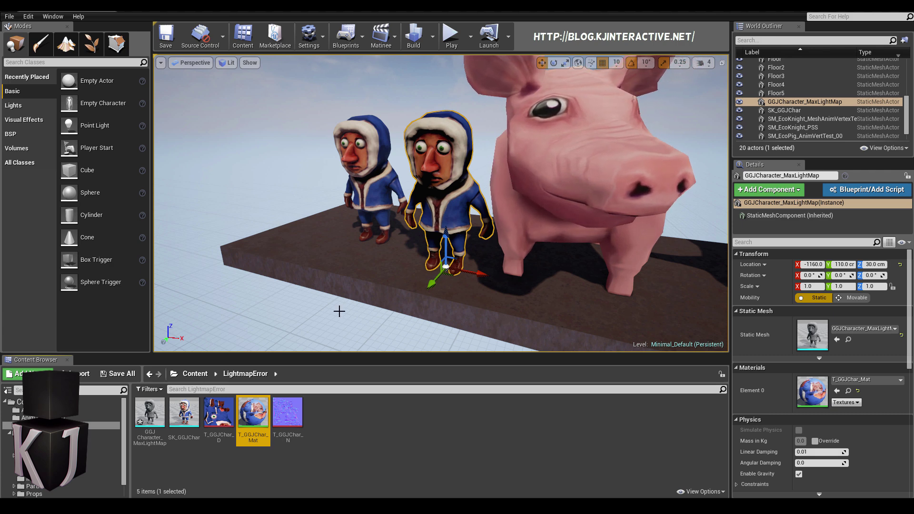
click(414, 38)
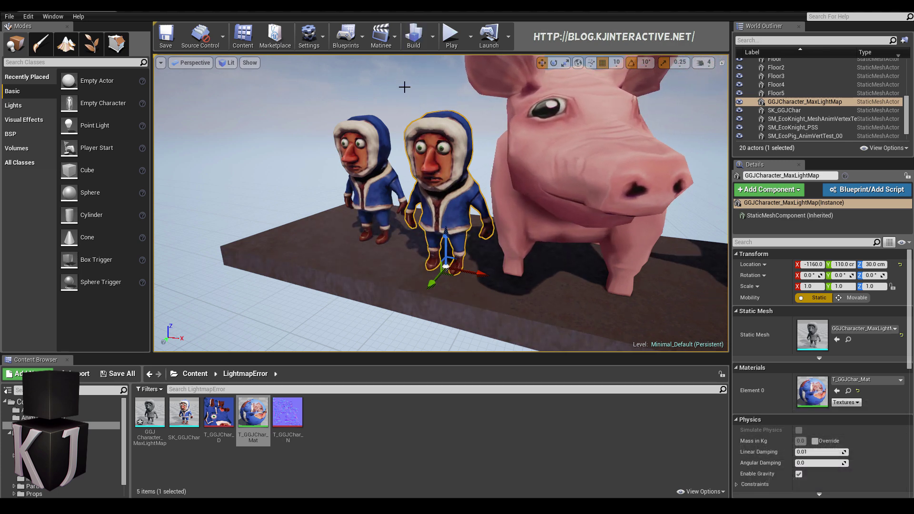
Step: Inspect GGJCharacter_MaxLightMap's imported lightmap UVs on UV Channel 1 in the mesh editor
click(150, 413)
double_click(150, 413)
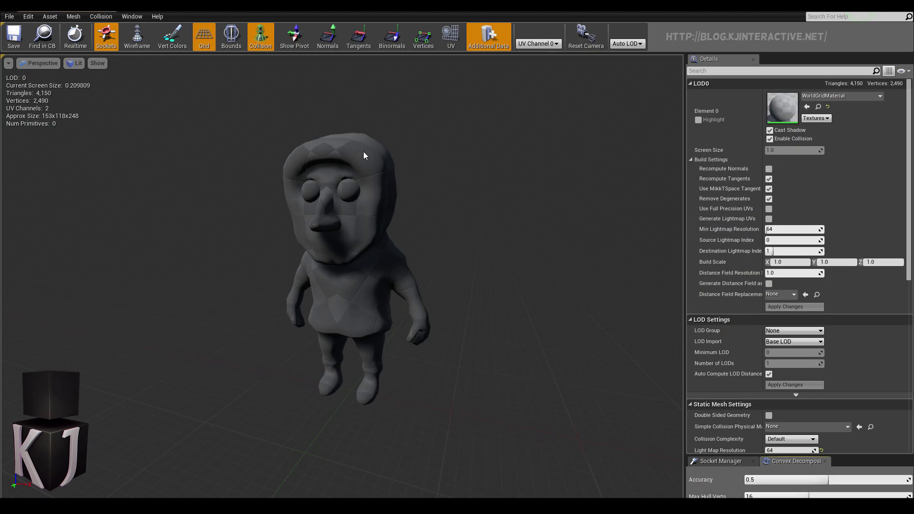
click(538, 44)
click(536, 63)
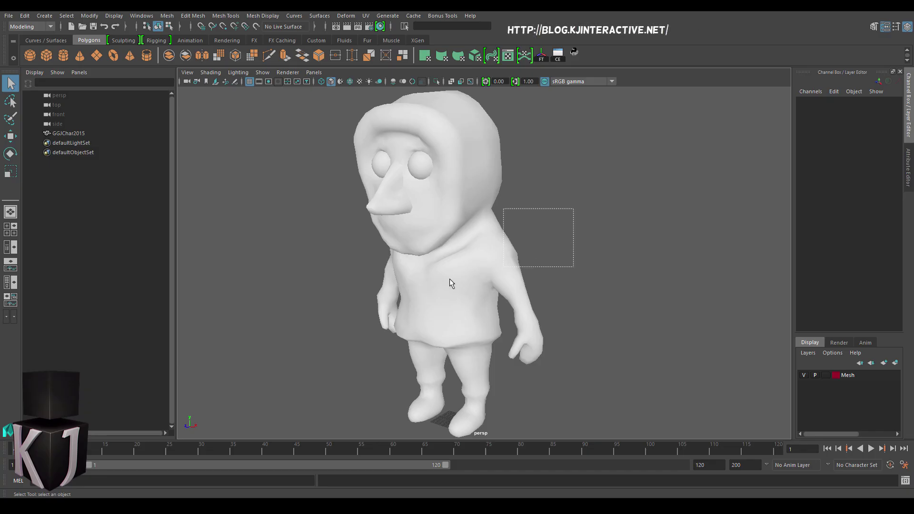
Step: Create a new UV set on GGJChar2015 in the UV Set Editor and rename it UVChannel_2
click(426, 287)
click(366, 16)
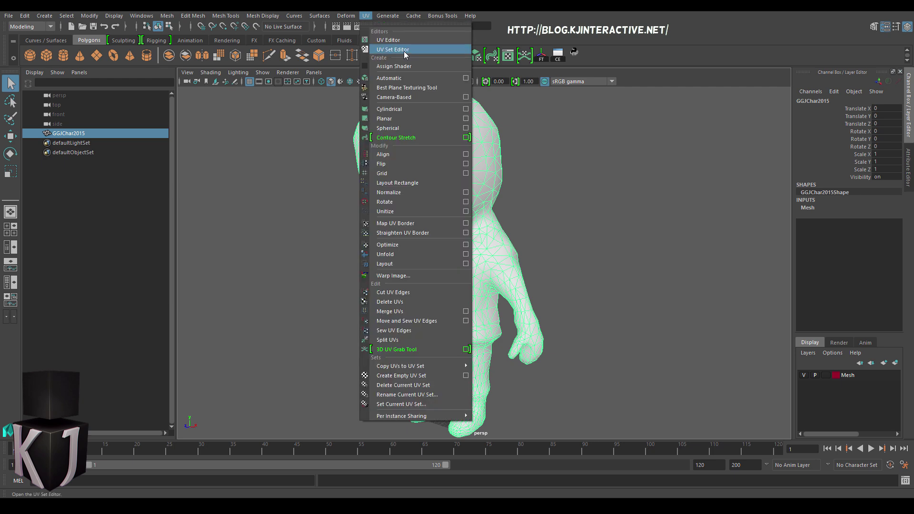
click(406, 50)
click(408, 200)
click(337, 204)
click(407, 213)
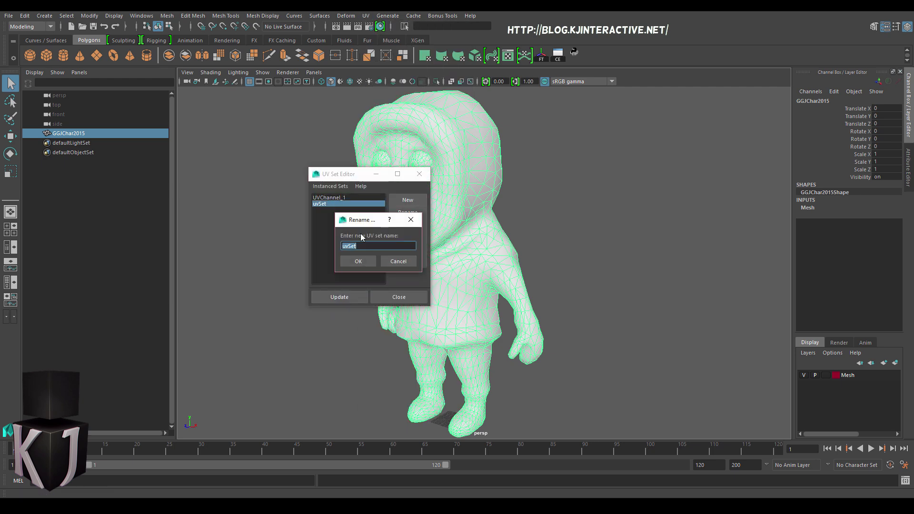
text(UVChannel_1)
click(359, 261)
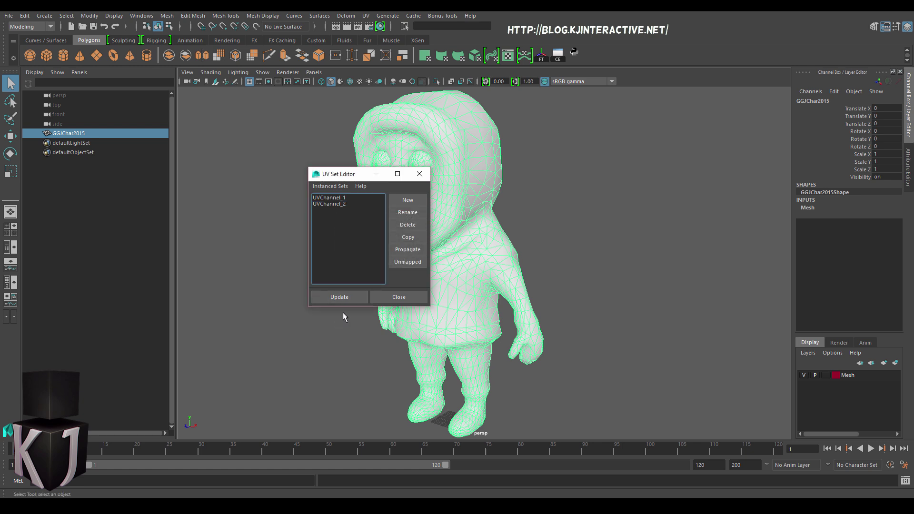
click(399, 297)
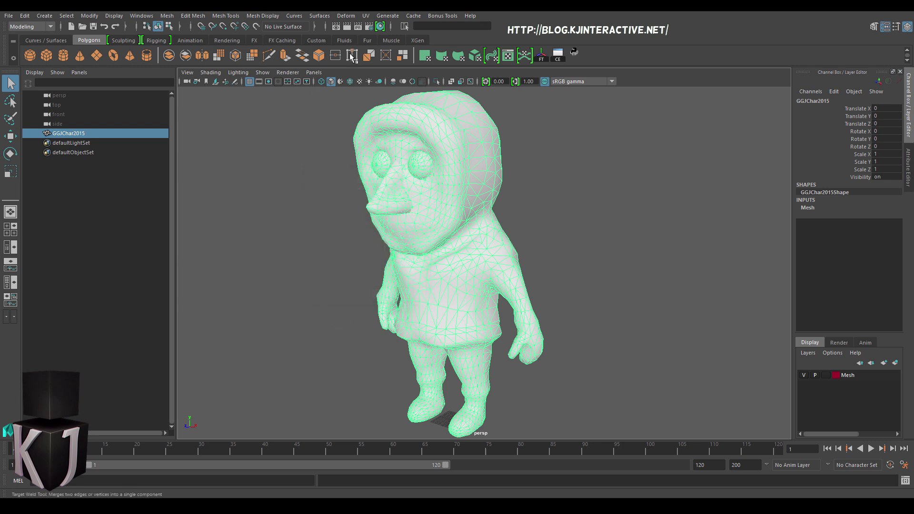
Step: Copy the character's UVs into the UVChannel_2 set from the UV Editor
click(387, 16)
click(381, 49)
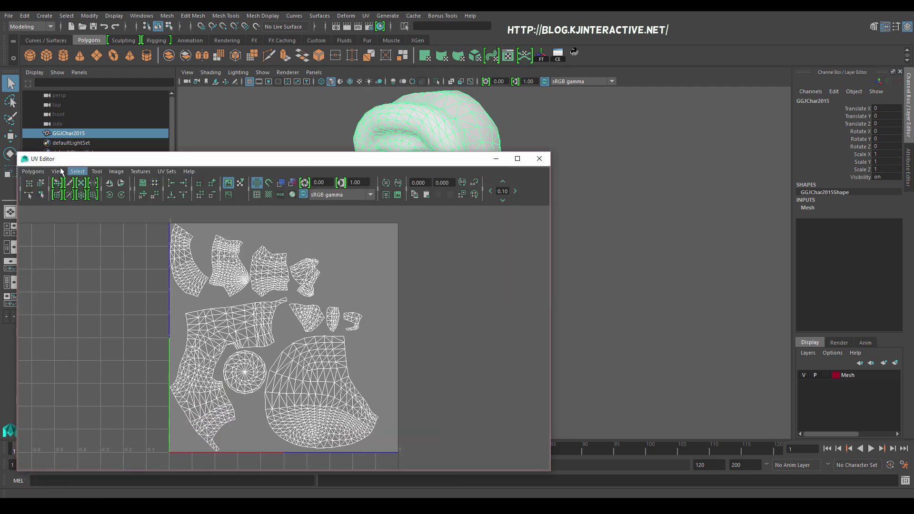
click(34, 171)
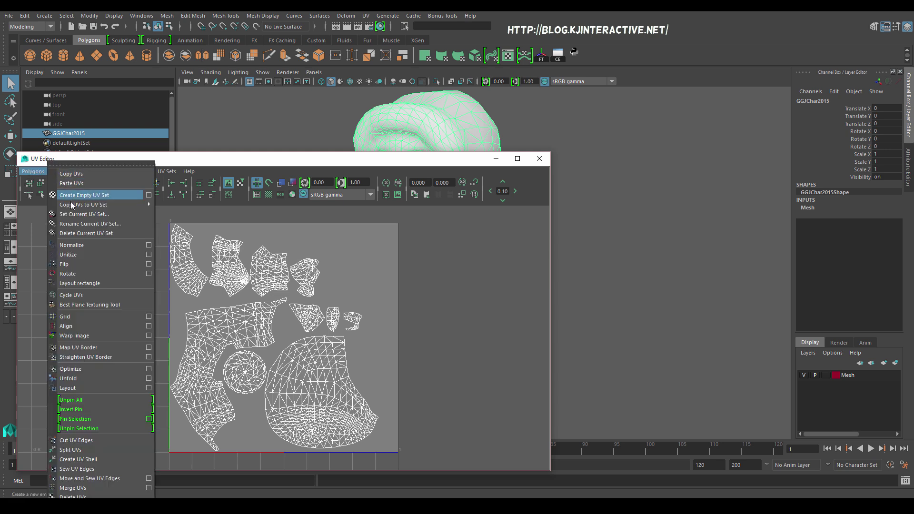
mouse_move(75, 207)
click(186, 215)
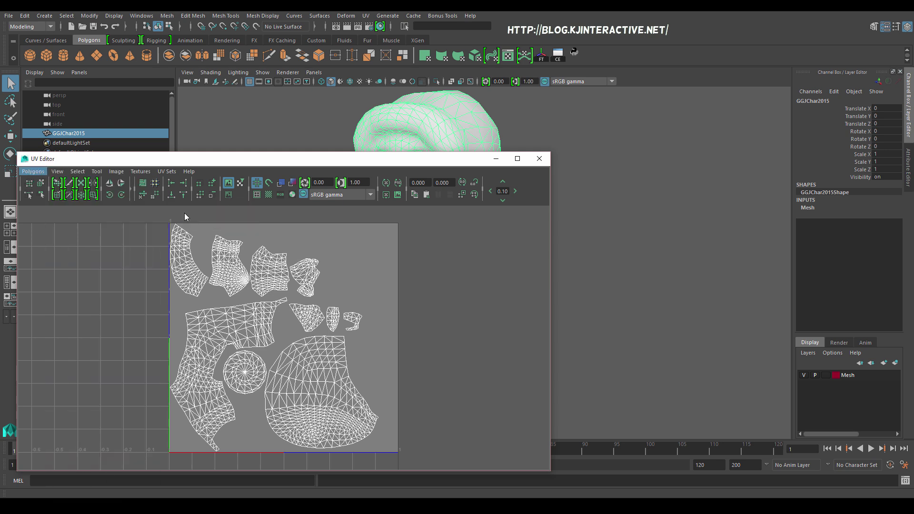
click(167, 172)
click(162, 291)
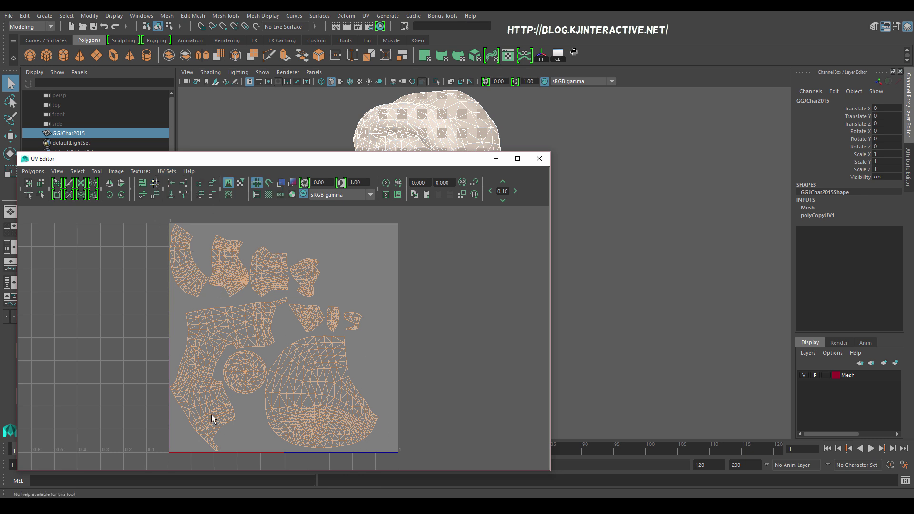
Step: Unfold the copied UVs and lay out the shells with 0.4562 percentage spacing
click(33, 172)
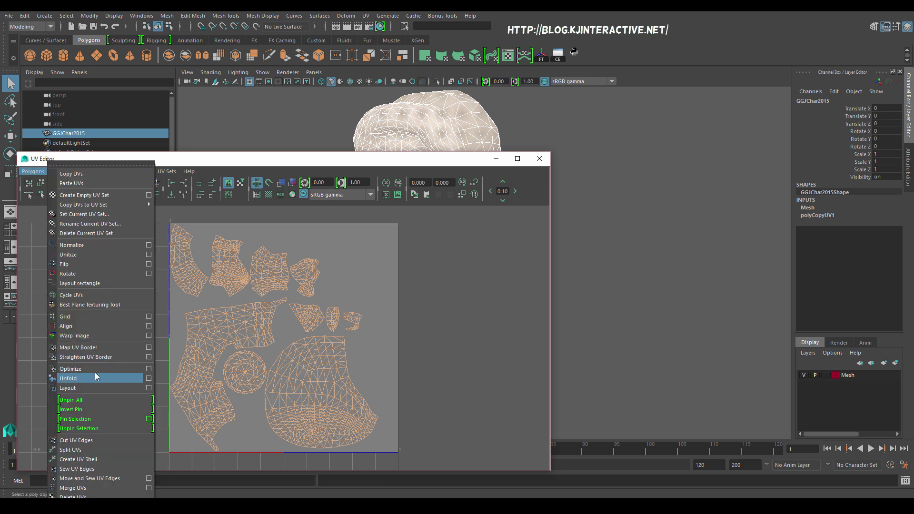
click(131, 380)
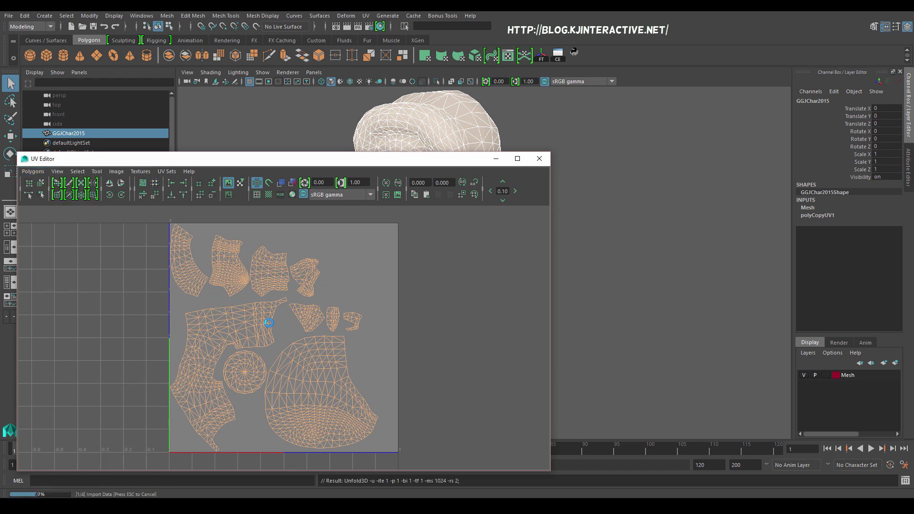
click(31, 172)
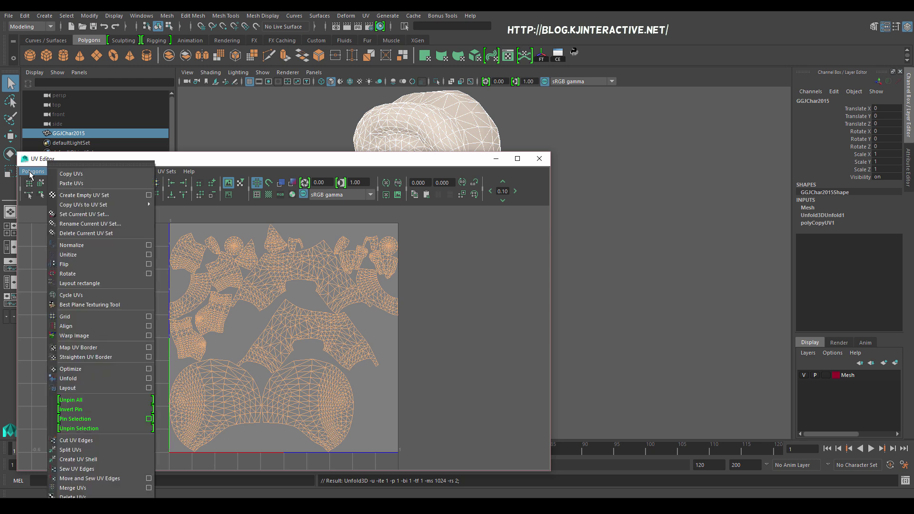
click(149, 388)
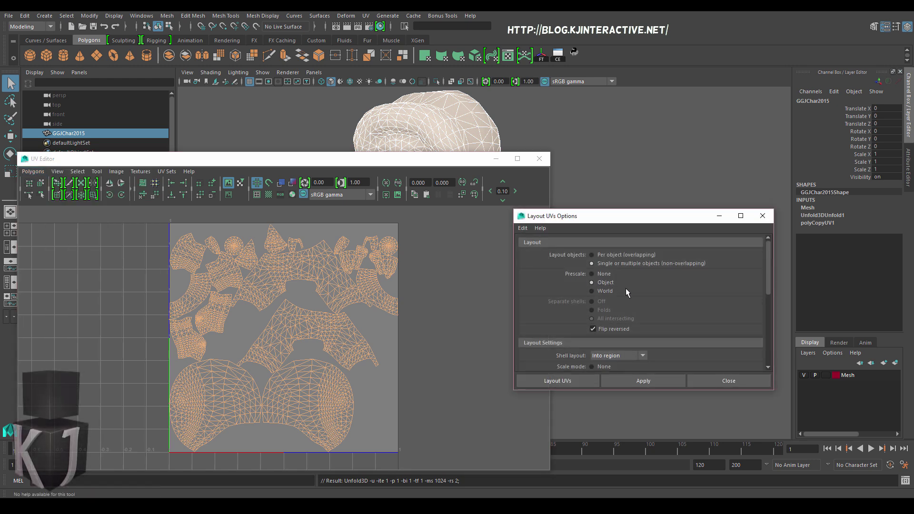
scroll(628, 290, down, 5)
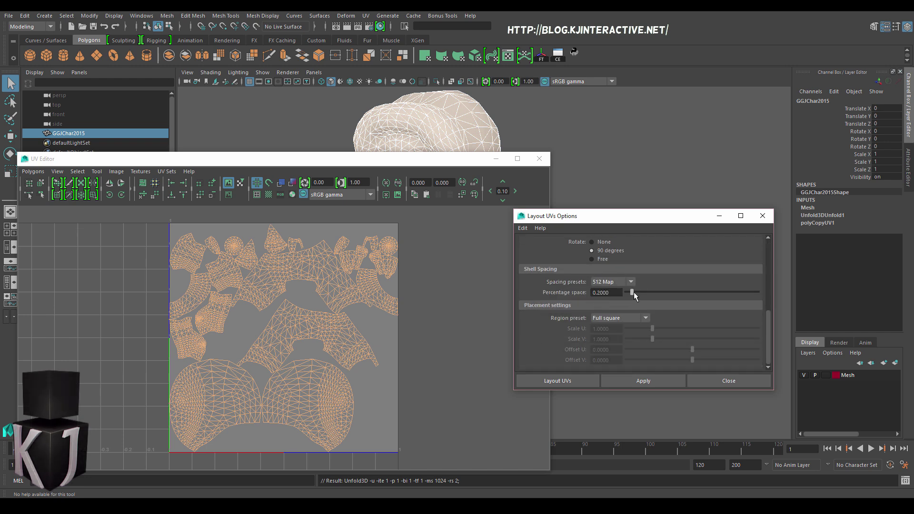
drag(632, 293, 638, 293)
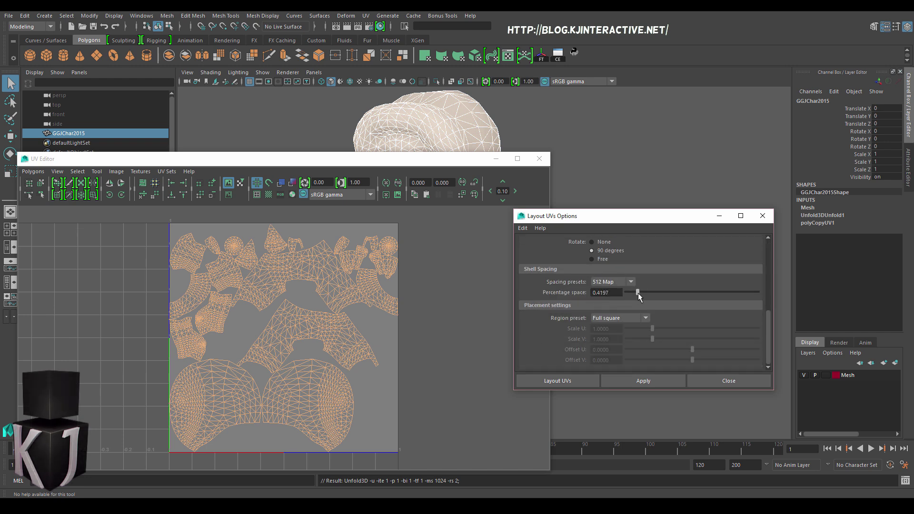
click(571, 384)
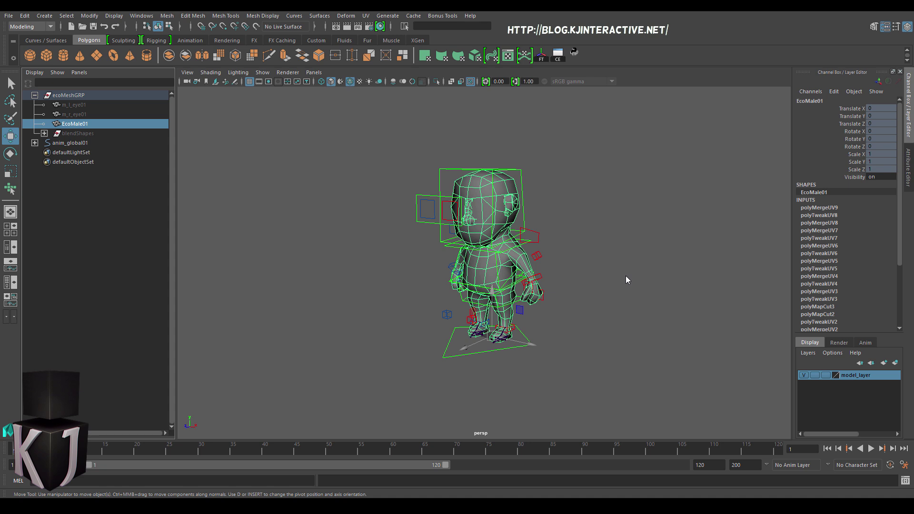
Step: Check the UV sets, move EcoMale01 out of ecoMeshGRP and delete its history
click(366, 15)
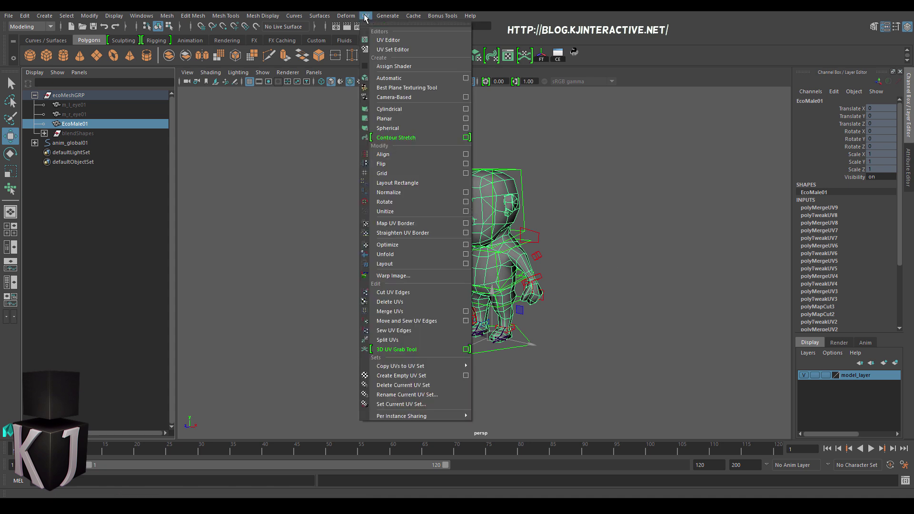
click(388, 40)
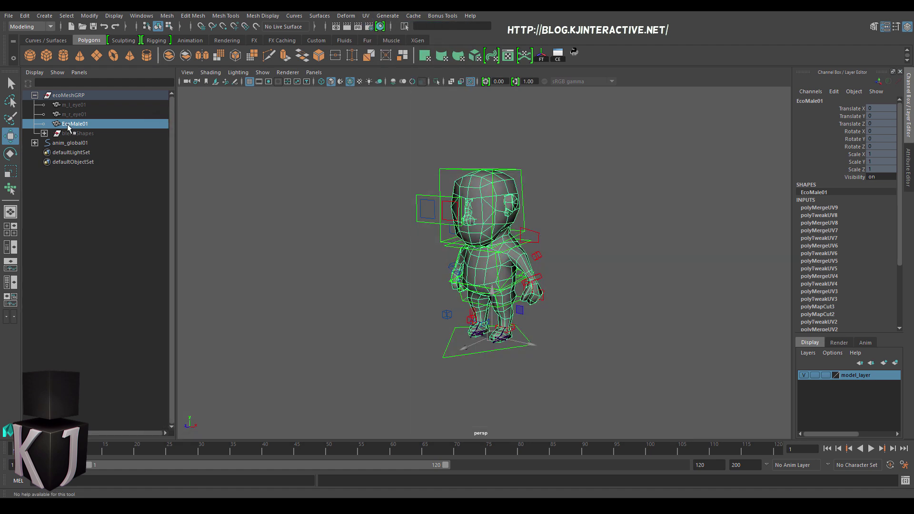
middle_drag(72, 124, 65, 100)
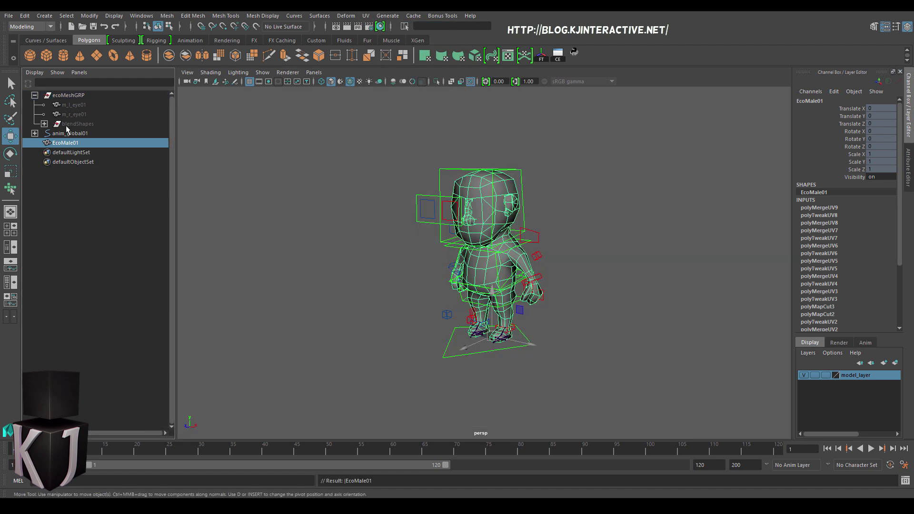
click(65, 100)
right_click(829, 200)
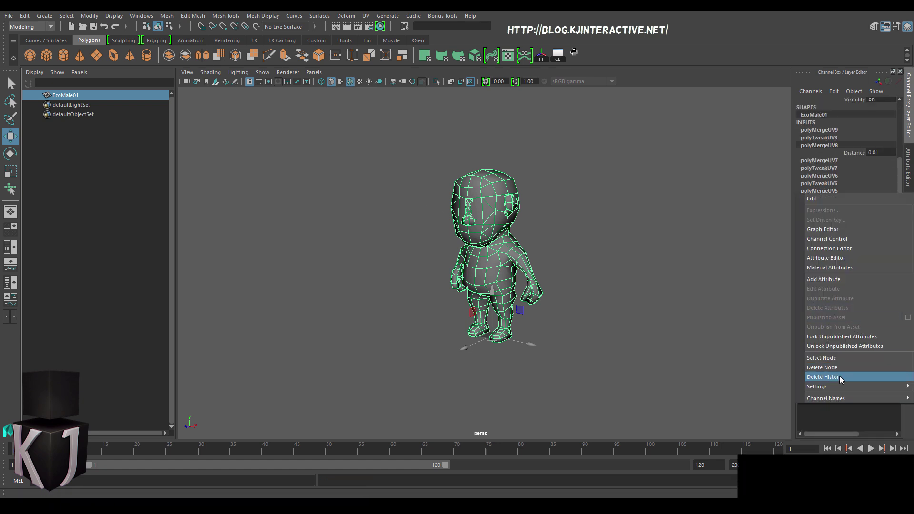
click(824, 377)
Step: Export the selection as FBX, replacing GGJCharacter_MayaLightMap.FBX in the ExportImport folder
click(9, 16)
click(72, 159)
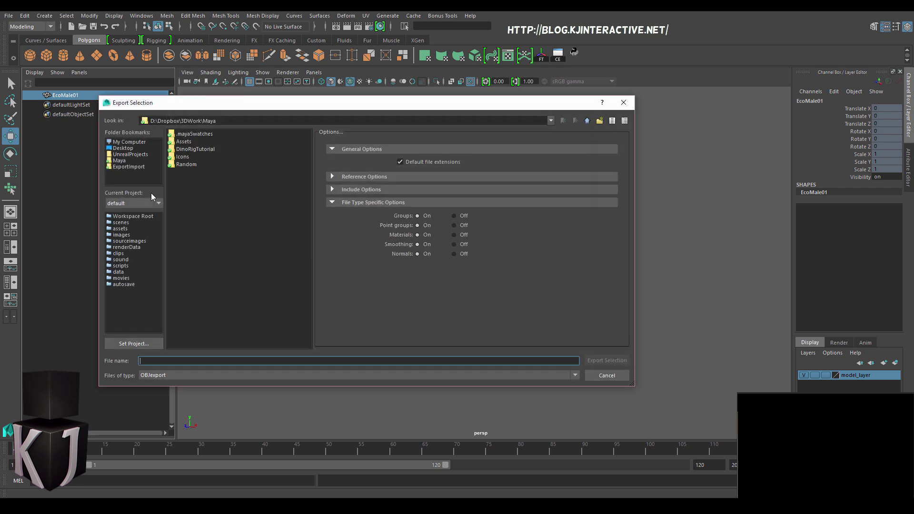
click(128, 167)
click(162, 376)
click(171, 398)
double_click(220, 309)
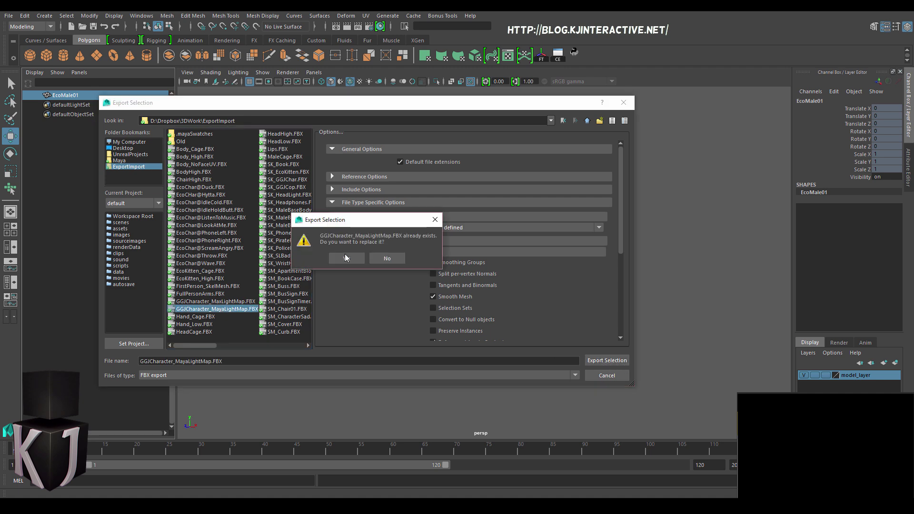
click(356, 255)
Step: Launch Unreal Engine, open the project and the ExportImport folder in File Explorer
click(54, 496)
right_click(117, 495)
click(105, 343)
double_click(425, 174)
drag(839, 181, 290, 35)
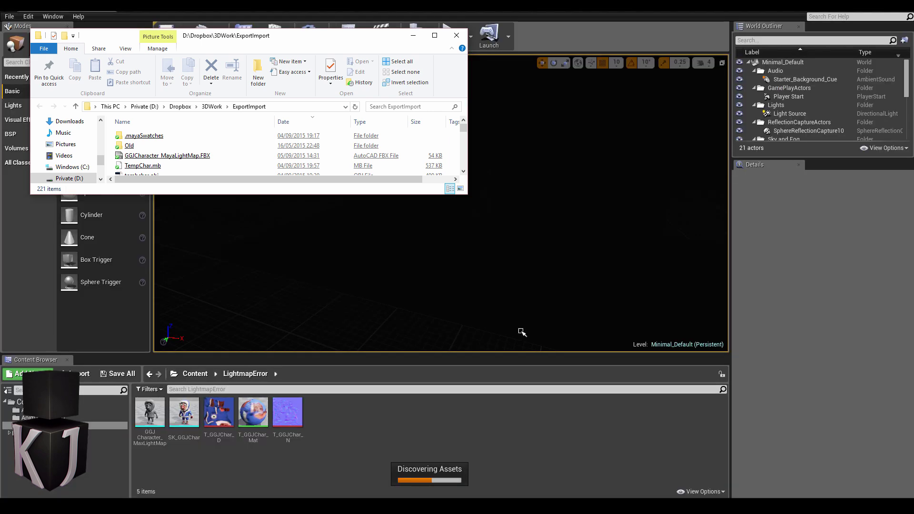
Step: Import GGJCharacter_MayaLightMap.FBX into the LightmapError folder of the Content Browser
right_click(409, 230)
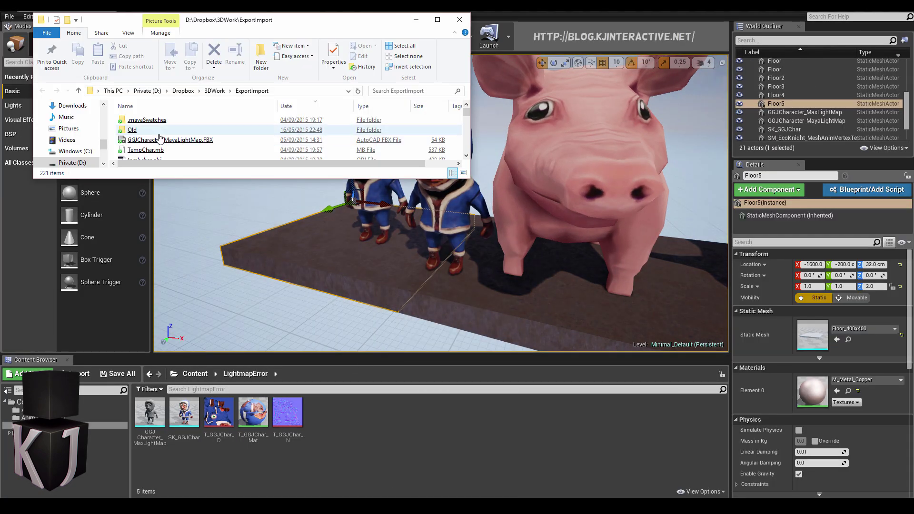
drag(368, 443, 355, 424)
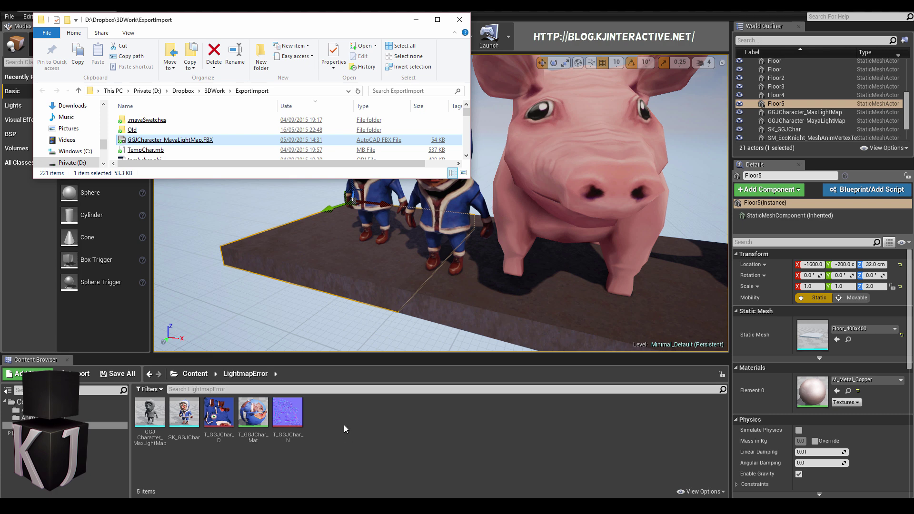
click(590, 105)
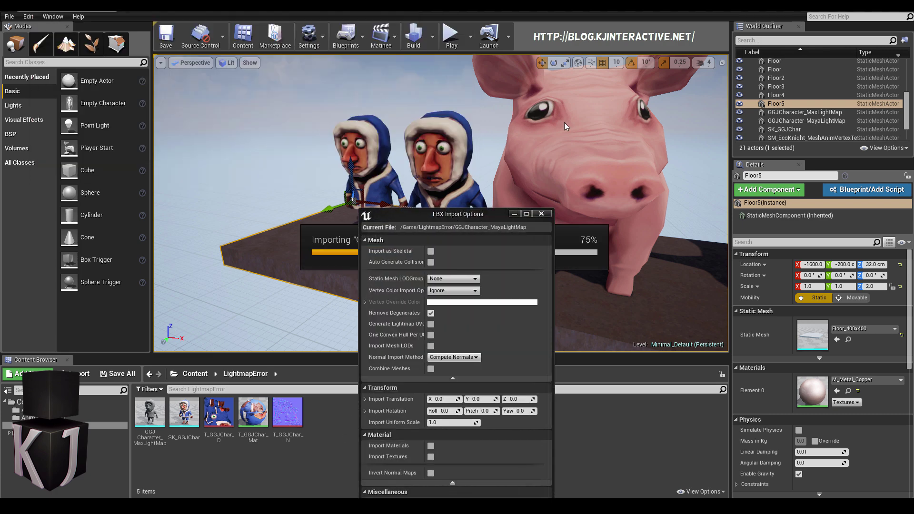
click(688, 383)
Step: Place the MayaLightMap mesh beside the other characters and view its UV Channel 1 layout
drag(184, 414, 312, 247)
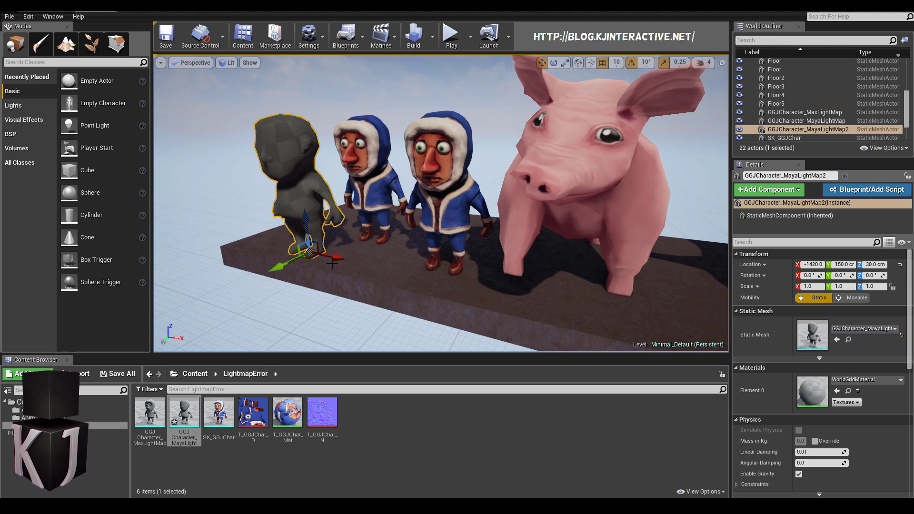
double_click(175, 417)
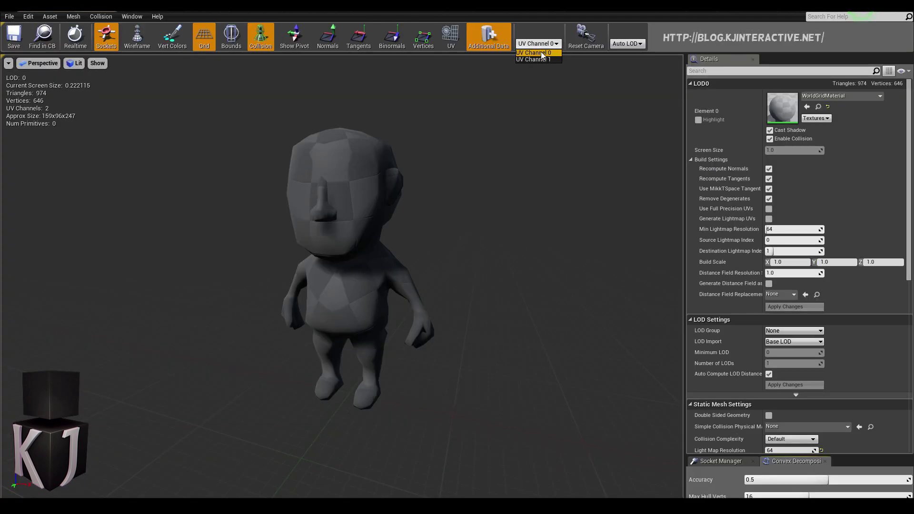
click(538, 43)
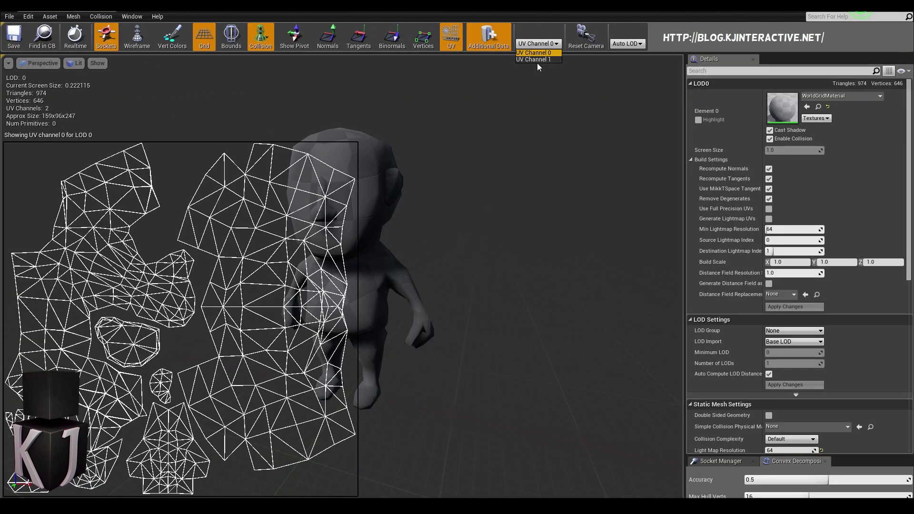
click(534, 59)
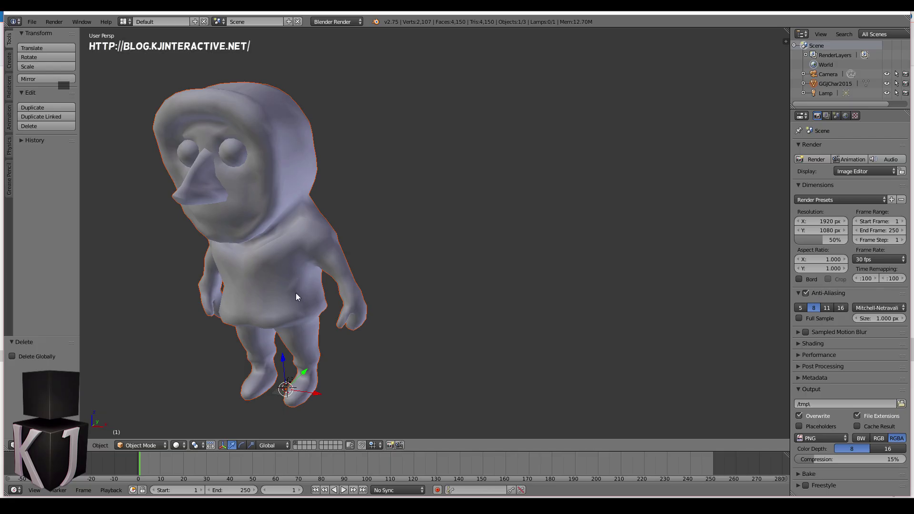
Step: Apply Shade Smooth to the GGJChar2015 mesh in Edit Mode, then split into two 3D views
click(804, 83)
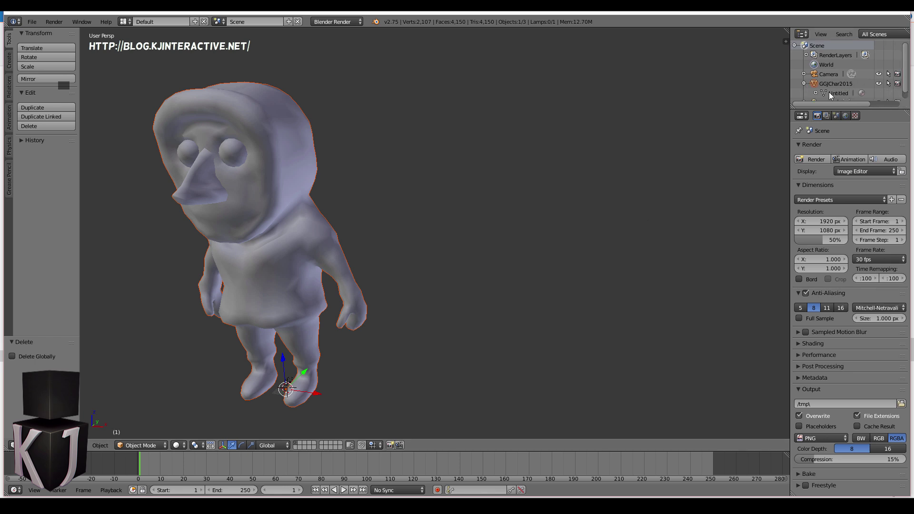
key(Tab)
key(ctrl+f)
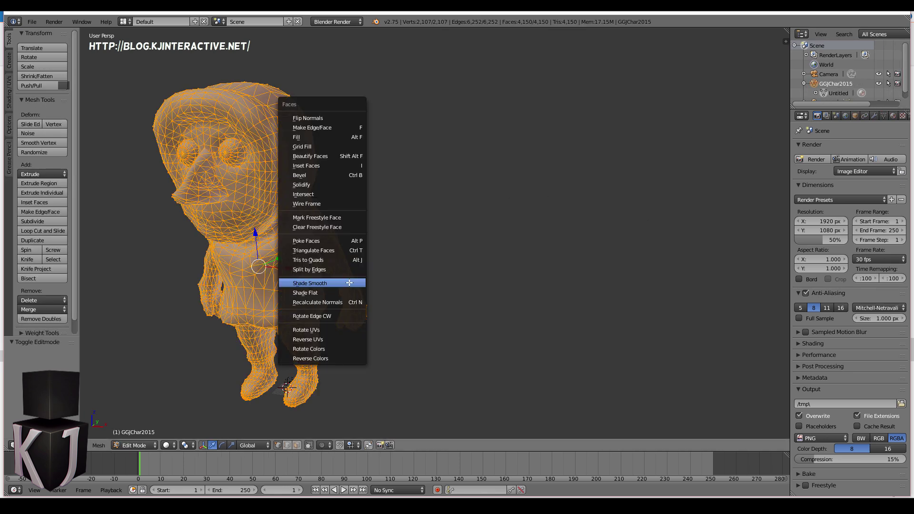
click(331, 282)
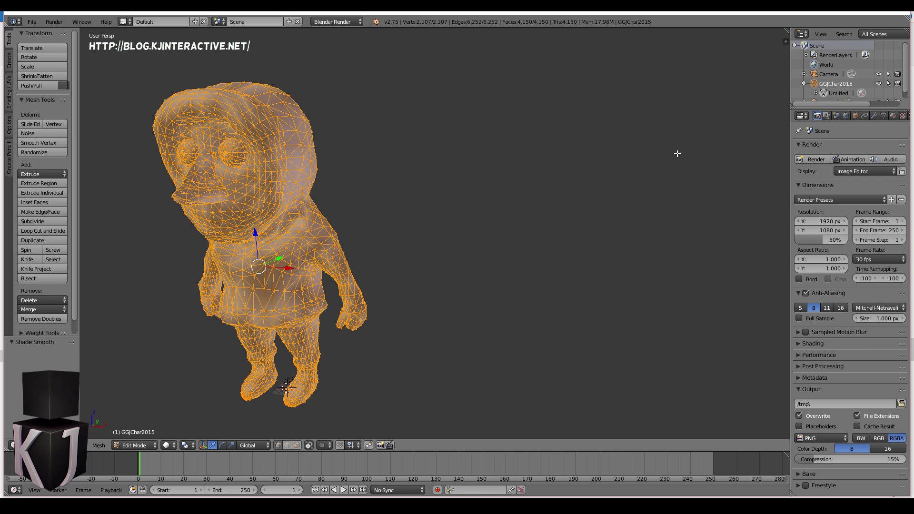
drag(786, 31, 381, 143)
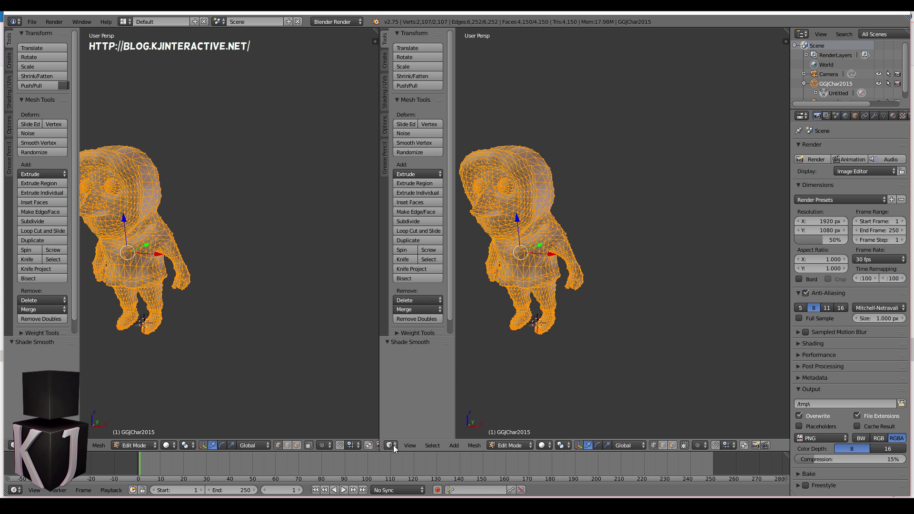
Step: Turn the right view into the UV/Image Editor with UV selection sync enabled
click(391, 446)
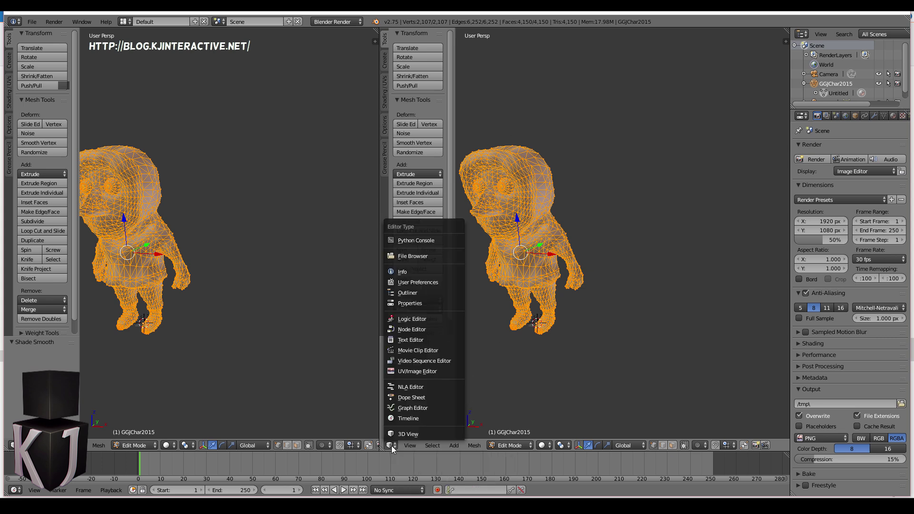
click(419, 372)
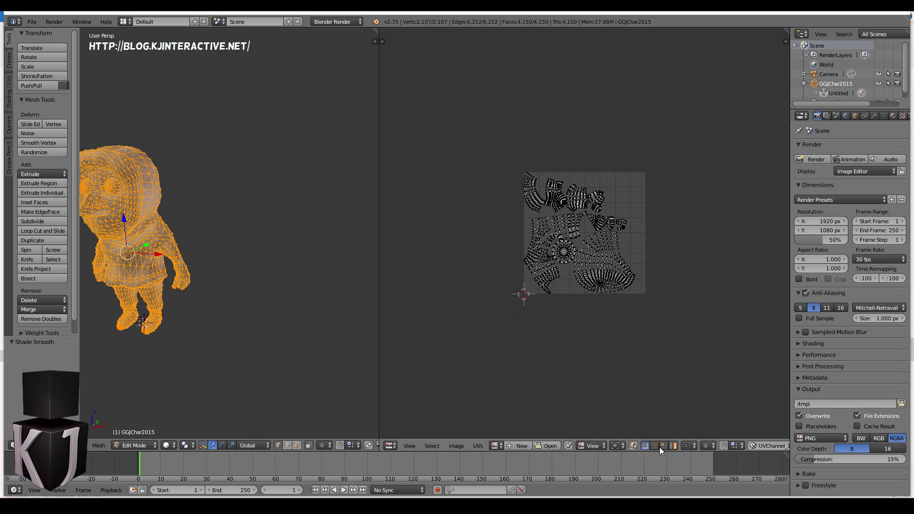
click(633, 446)
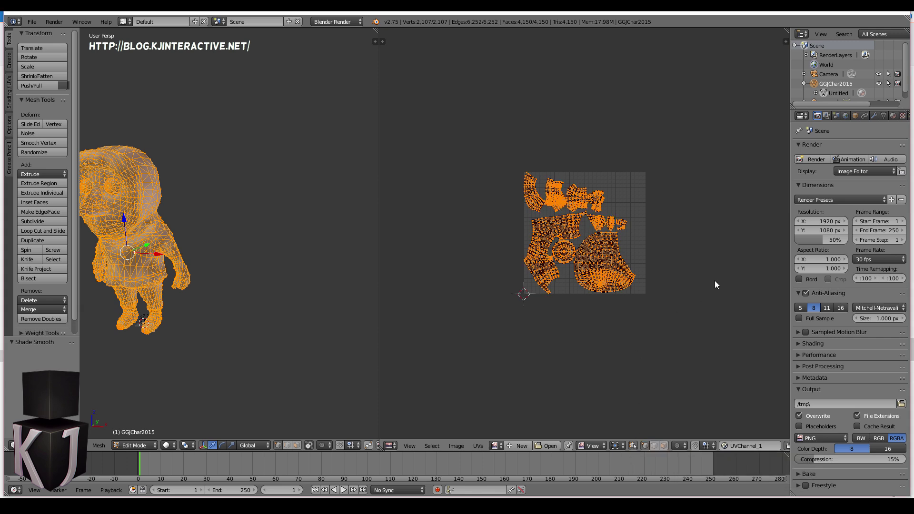
Step: Add a new UV map in Mesh Data named UVChannel_2 and display it in the UV editor
click(884, 117)
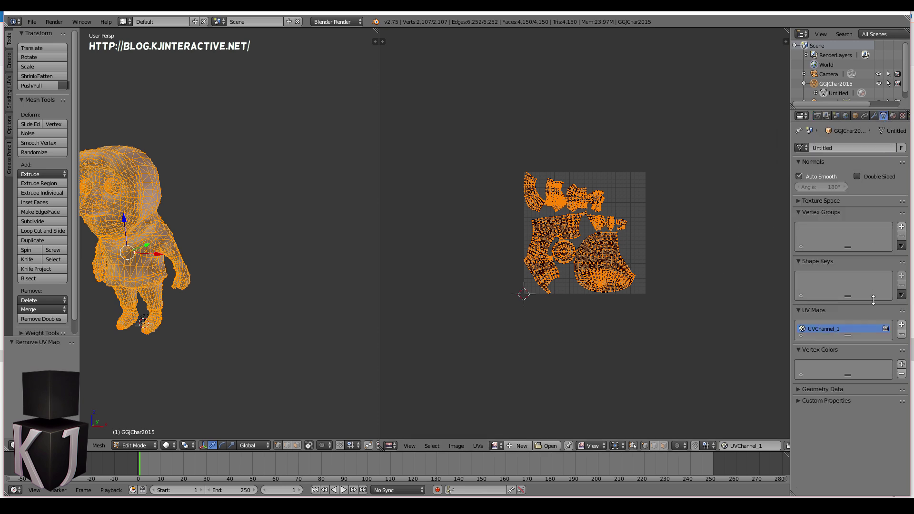
click(902, 325)
double_click(830, 338)
text(UVChannel_1)
key(Return)
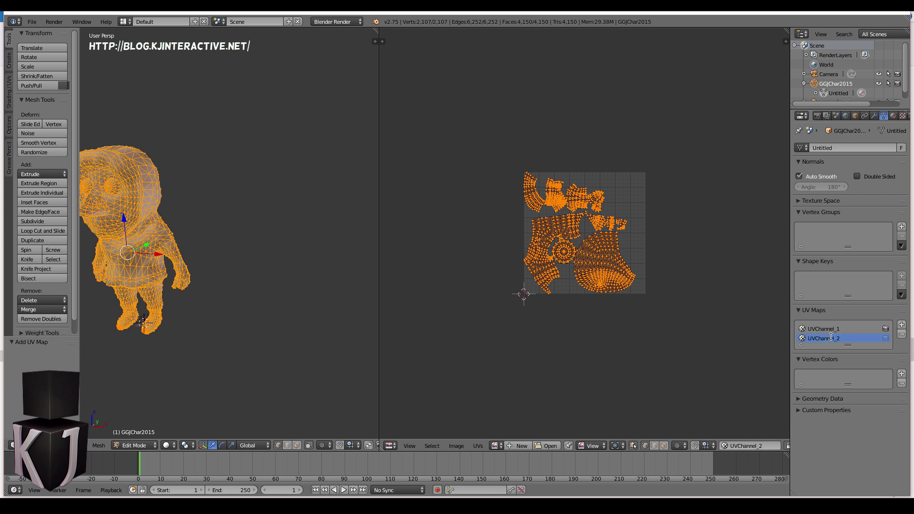
click(752, 447)
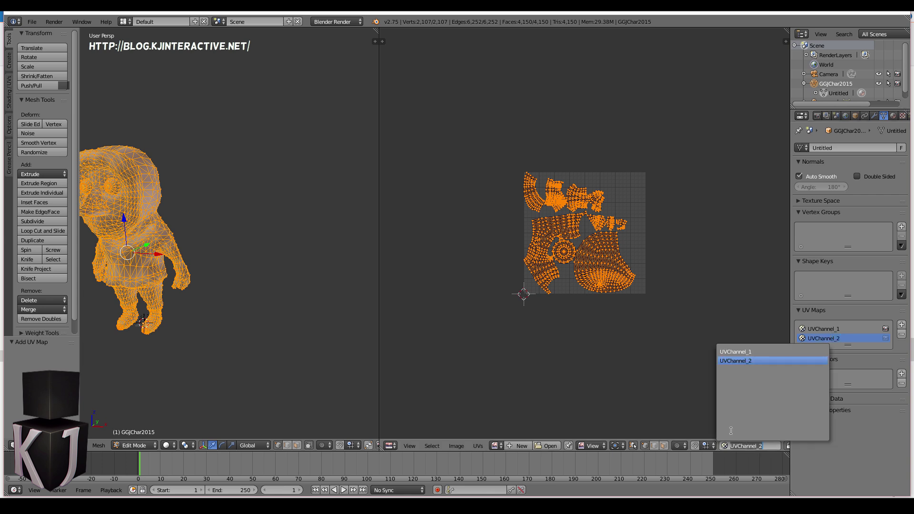
click(746, 361)
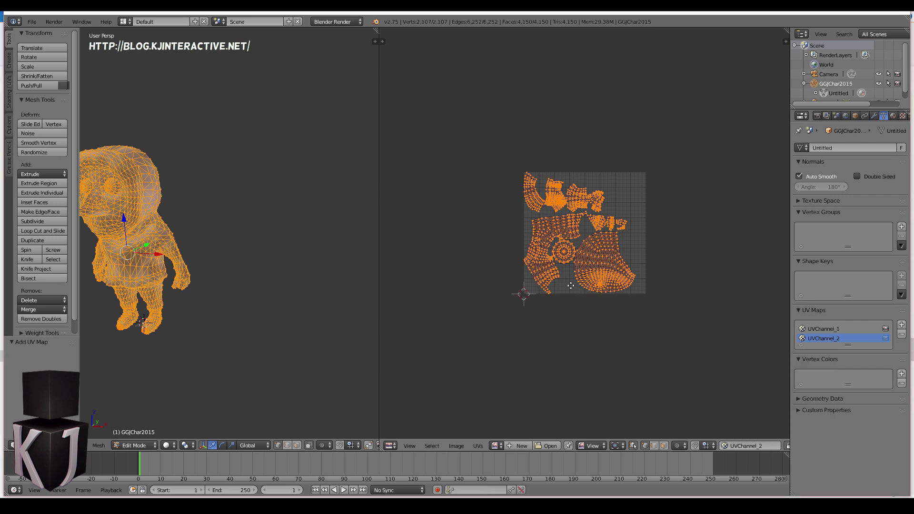
key(ctrl+p)
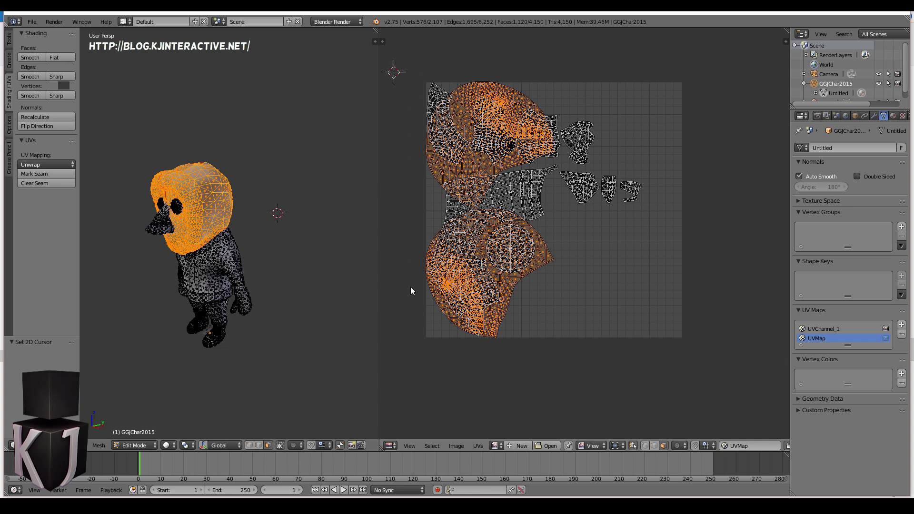
Step: Select all UV islands and pack them into the UV square with a 0.023 margin
mouse_move(410, 293)
ctrl+mouse_down()
mouse_move(408, 310)
mouse_move(578, 388)
mouse_move(715, 19)
mouse_move(422, 49)
mouse_move(410, 293)
ctrl+mouse_up()
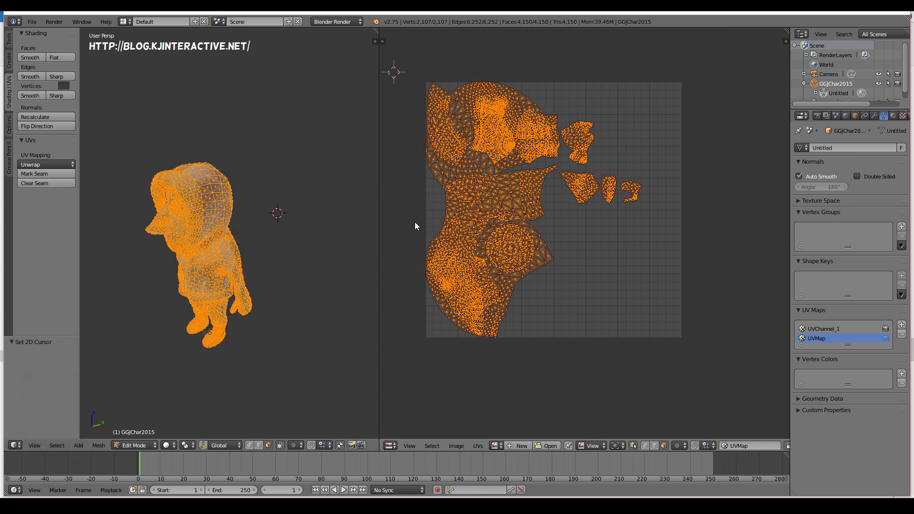
key(ctrl+p)
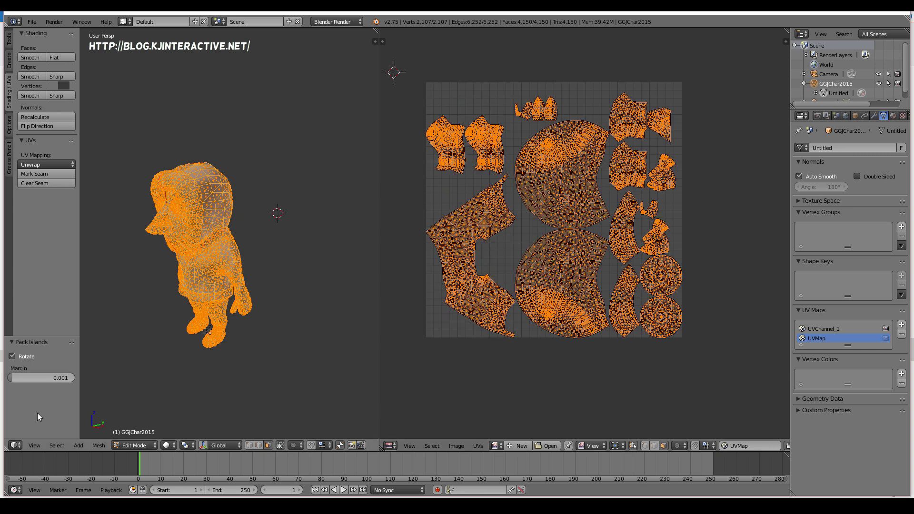
drag(11, 378, 13, 378)
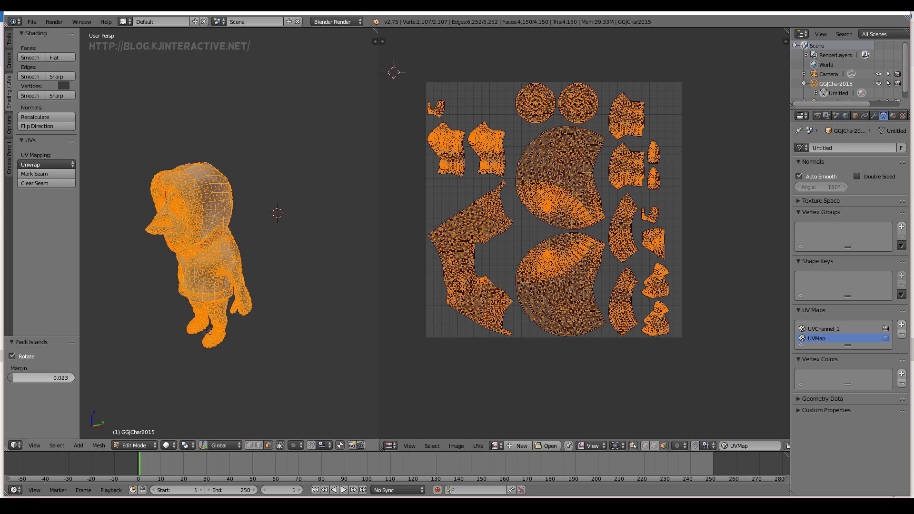
Step: Set up an FBX export with scale 0.01 and Face smoothing
click(32, 22)
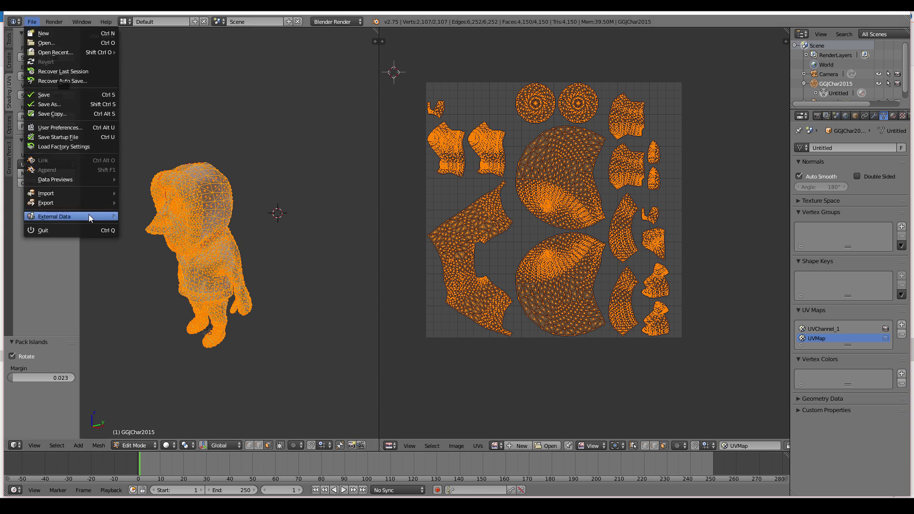
mouse_move(87, 203)
click(145, 222)
click(95, 381)
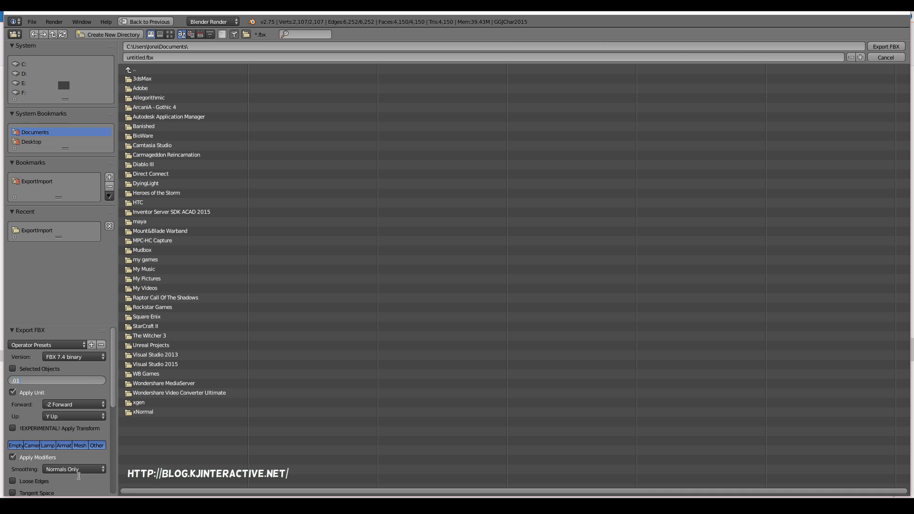
click(79, 470)
click(79, 470)
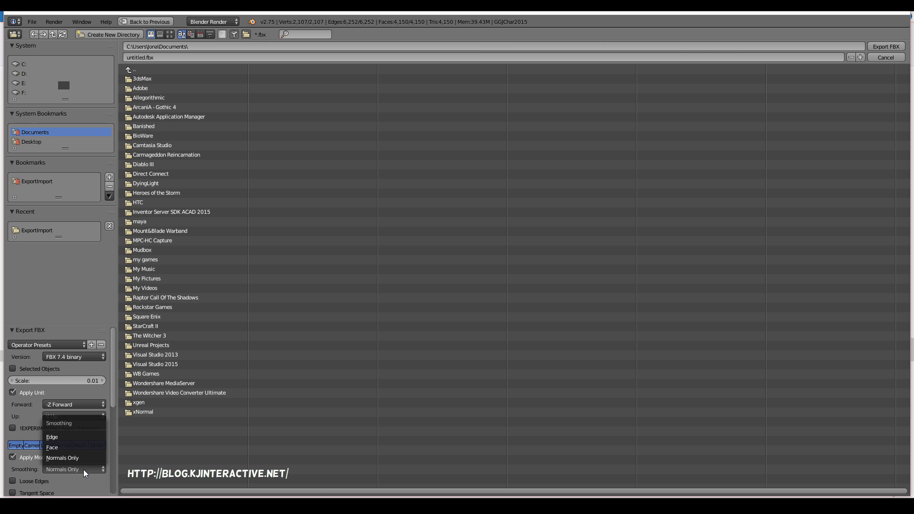
click(62, 450)
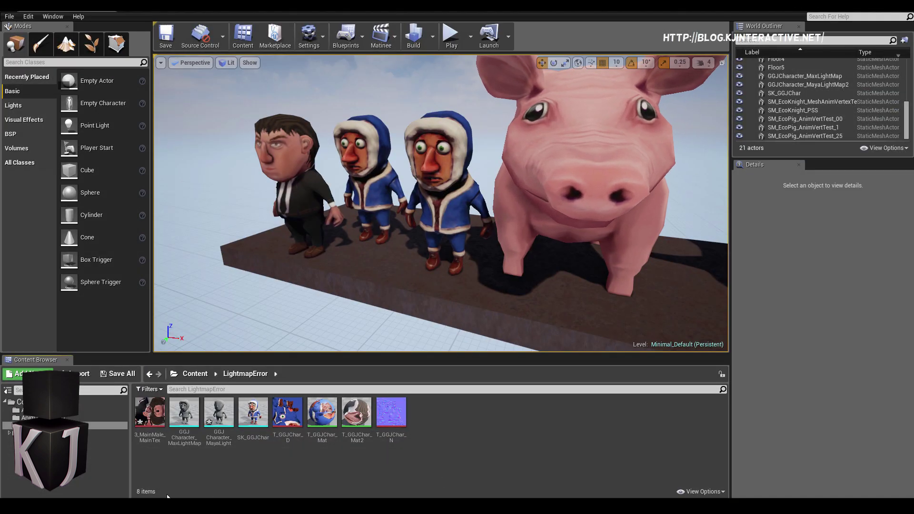
Step: Import GGJCharacter_BlenderLightMap.FBX into the LightmapError folder
key(alt+Tab)
click(151, 150)
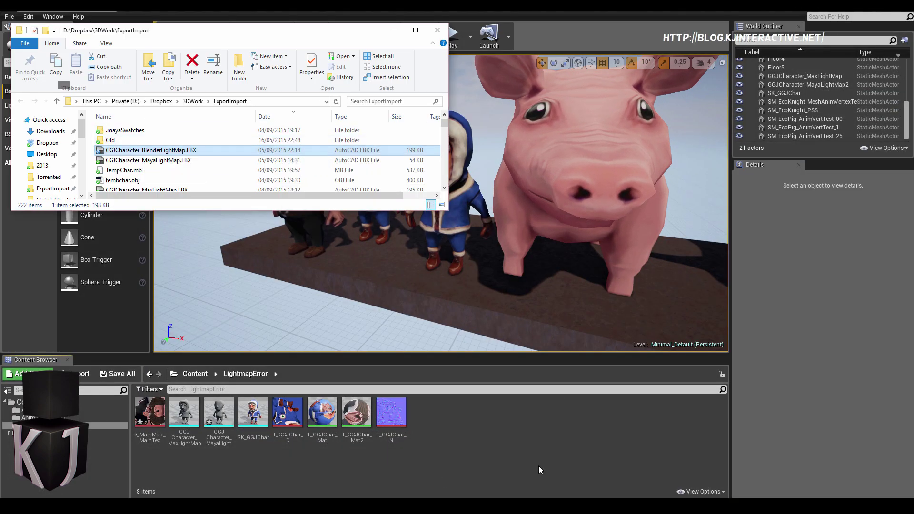
drag(423, 432, 433, 430)
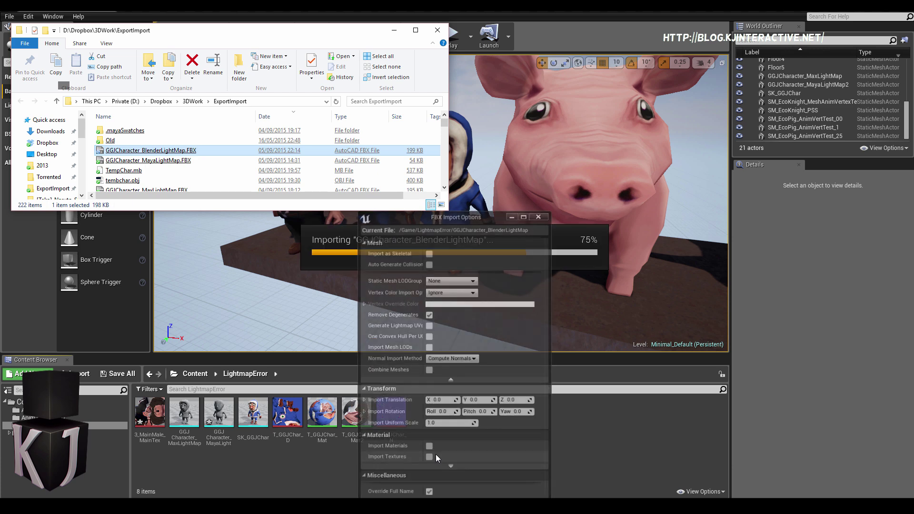
click(553, 389)
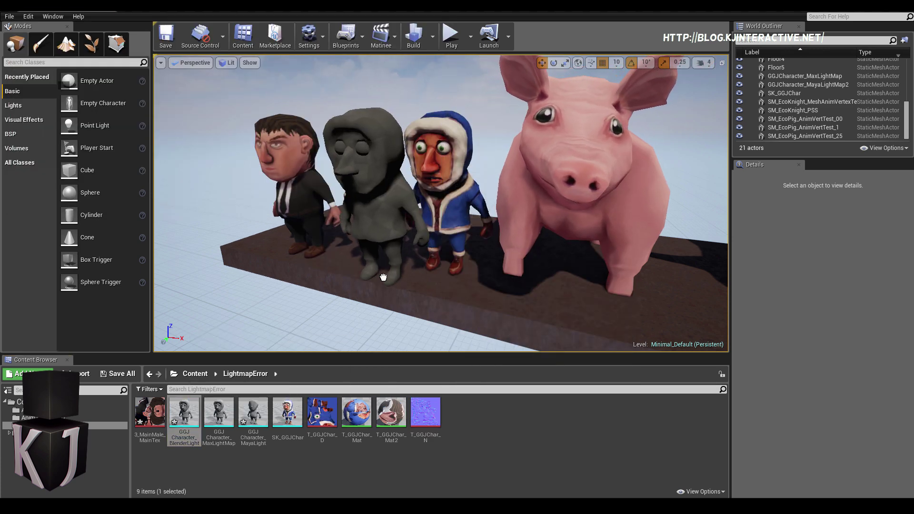
Step: Place the Blender character in the level, apply T_GGJChar_Mat, and build lighting
click(386, 262)
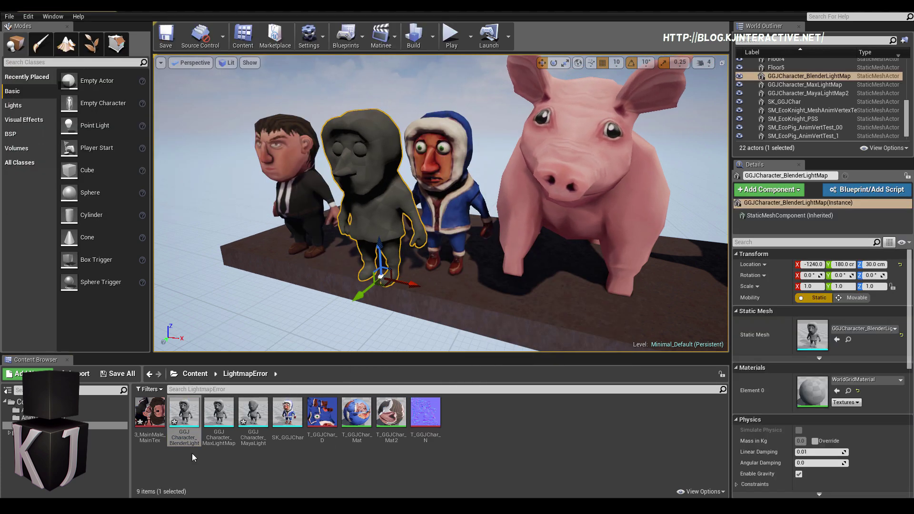
drag(357, 412, 819, 386)
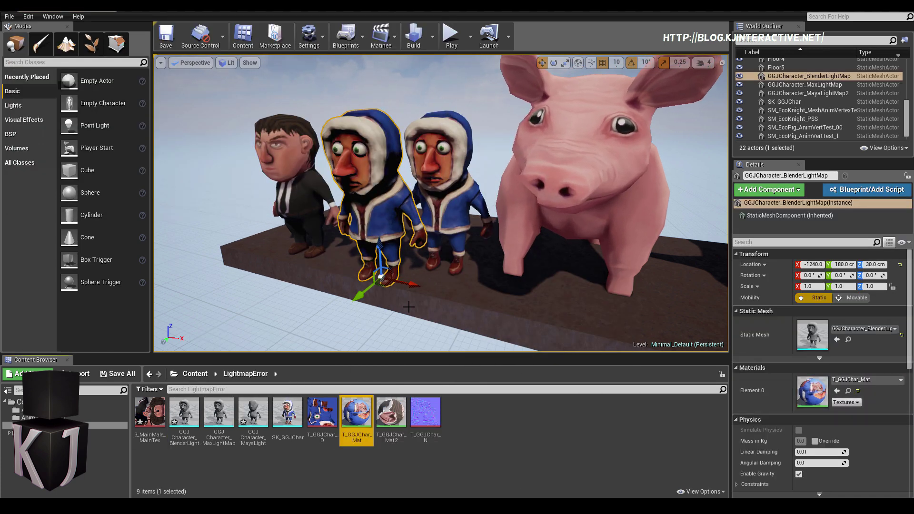
click(415, 36)
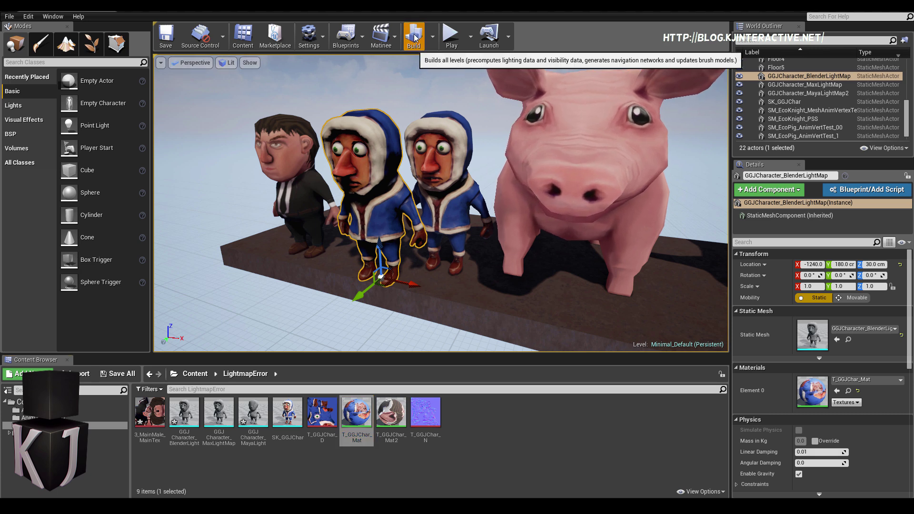
Step: Open the imported mesh and display its UV Channel 1 layout
double_click(184, 409)
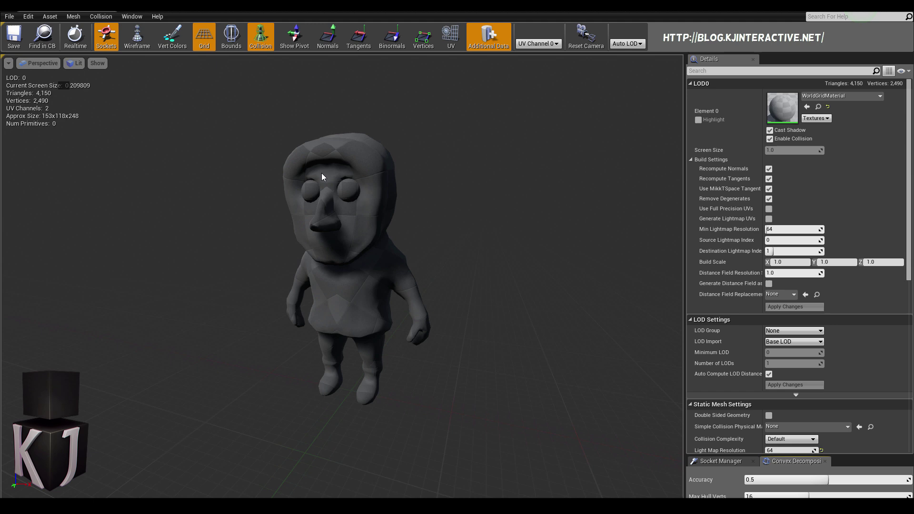
click(451, 37)
click(550, 44)
click(536, 63)
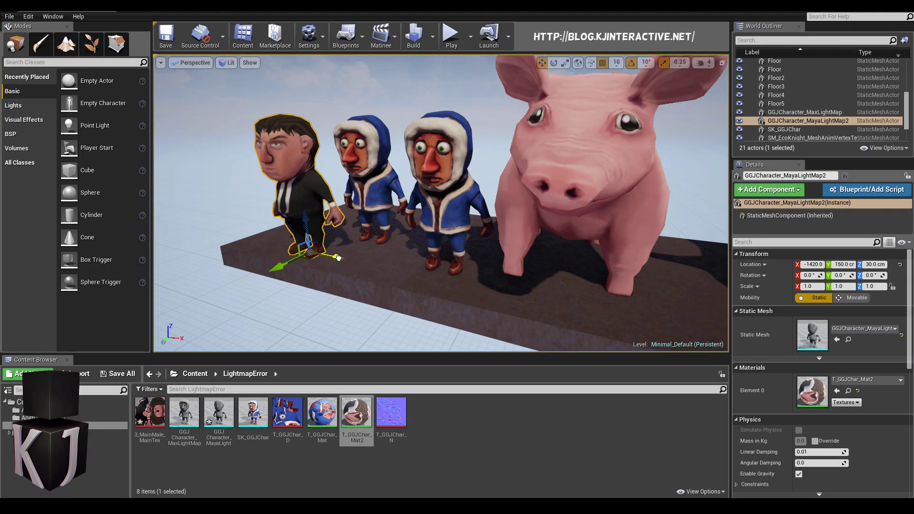
Step: Move SK_GGJChar far left, GGJCharacter_MaxLightMap behind the pig, and the pig right
click(375, 240)
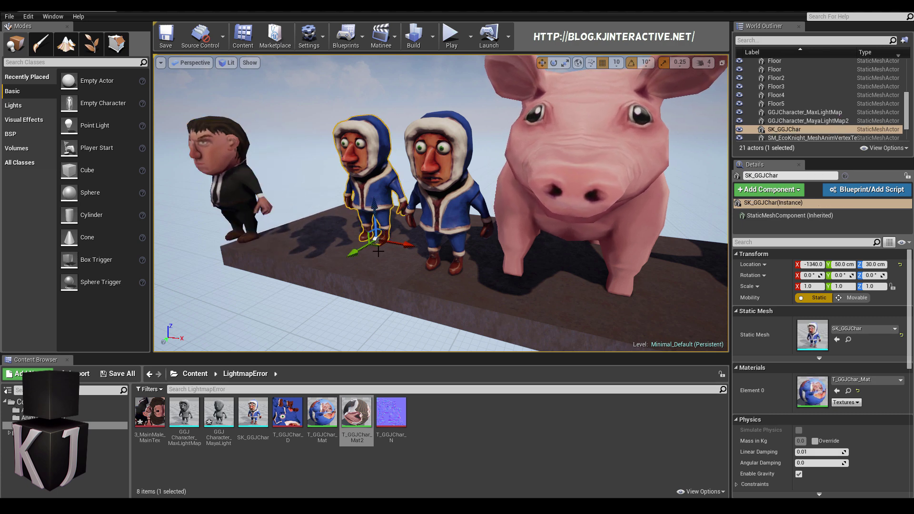
drag(375, 245, 179, 244)
click(431, 243)
drag(474, 276, 630, 303)
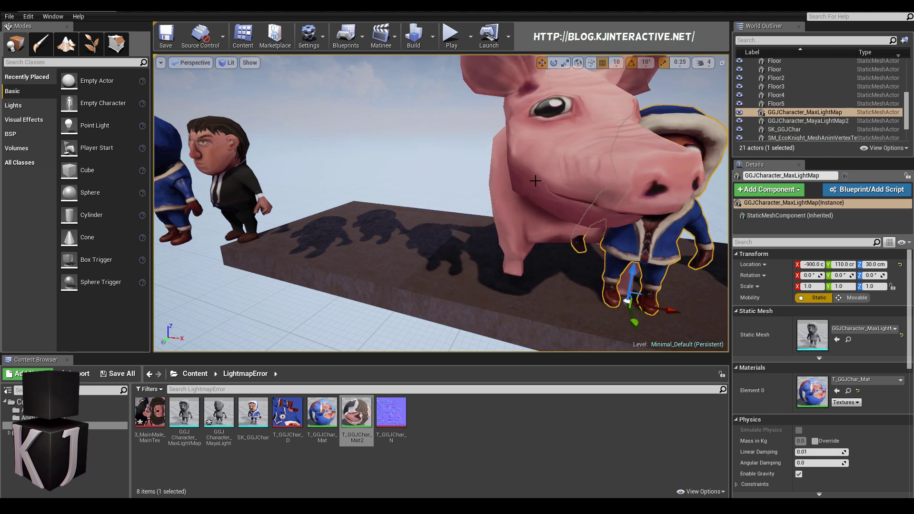
click(593, 225)
drag(584, 260, 720, 266)
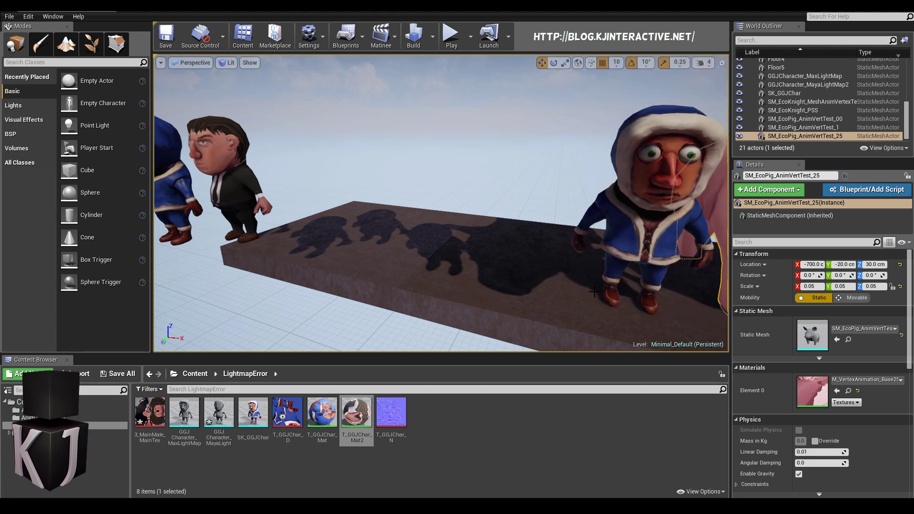